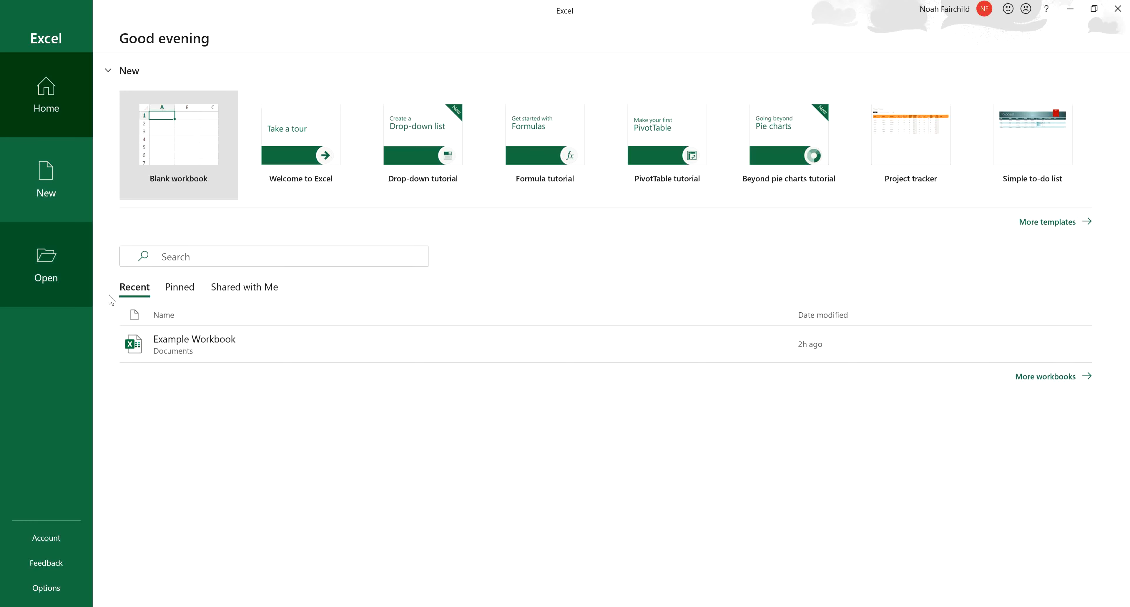
- Look through the pinned, shared and recent workbook lists and the available new-workbook templates
click(174, 289)
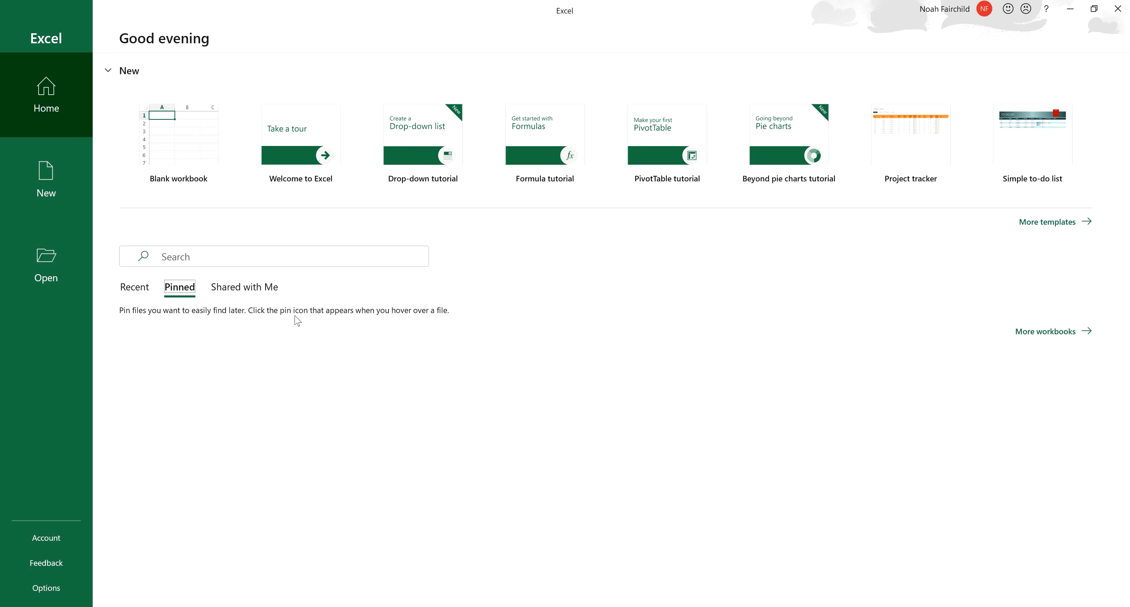
click(263, 287)
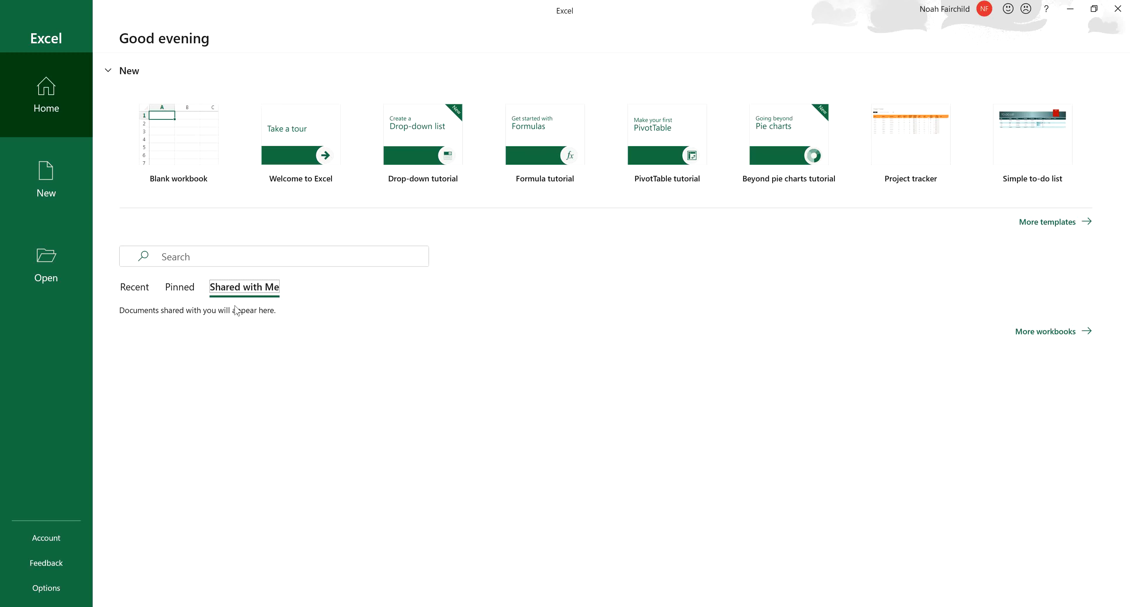
click(141, 295)
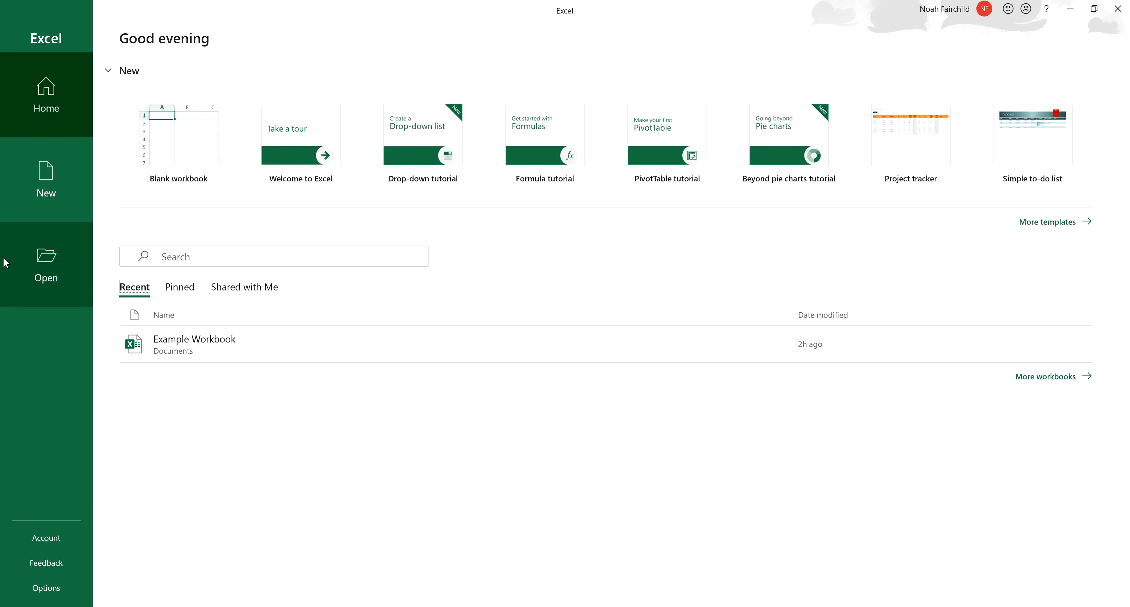
click(3, 210)
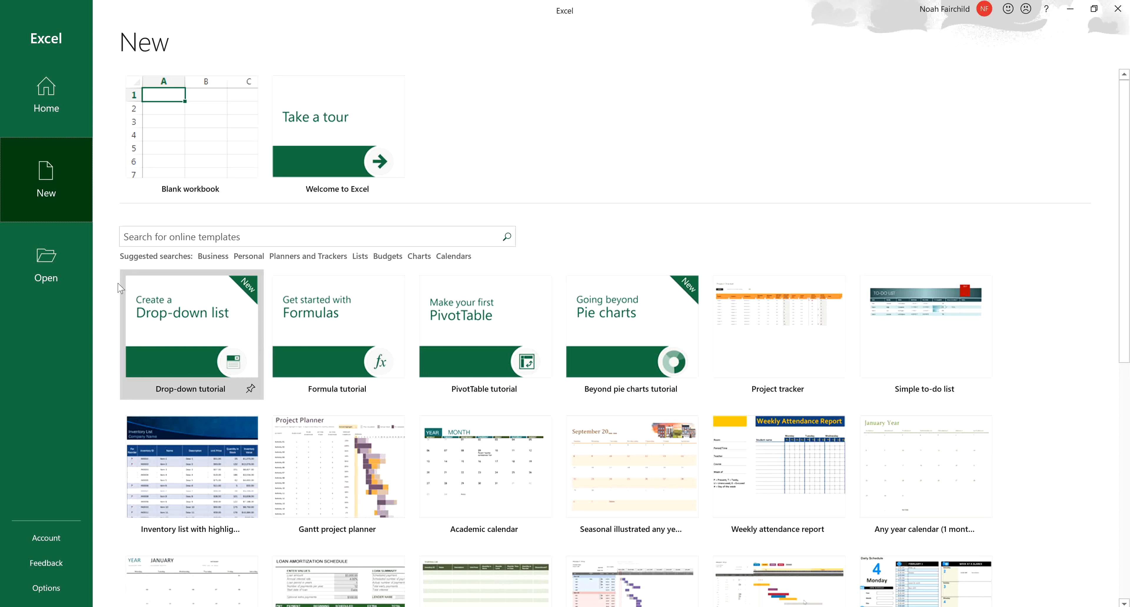
- Open the recent file Example Workbook from the home screen
click(40, 116)
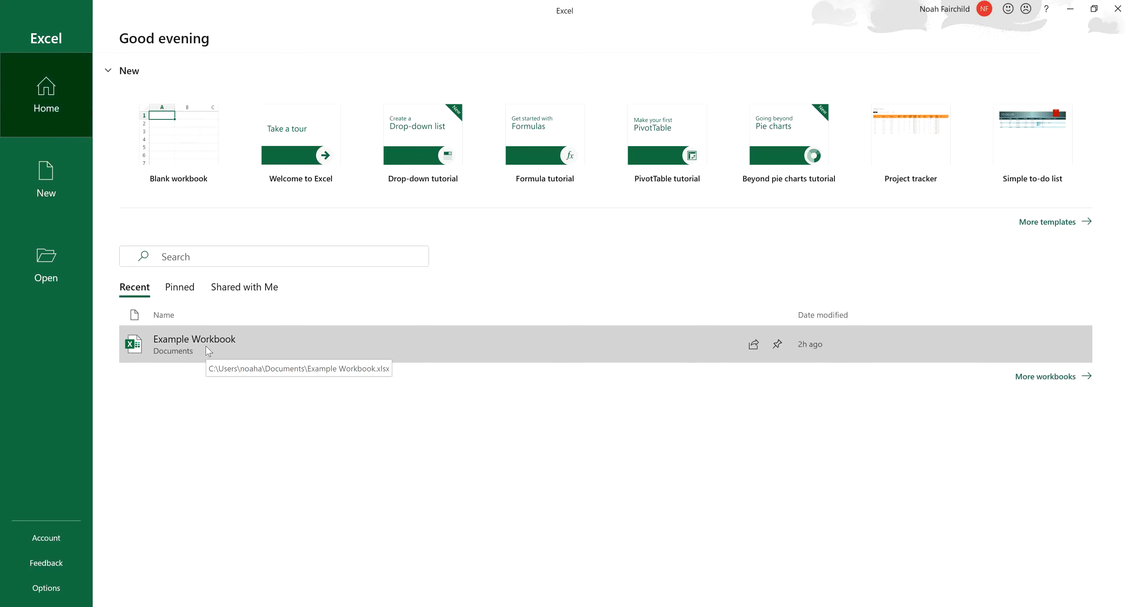
click(186, 344)
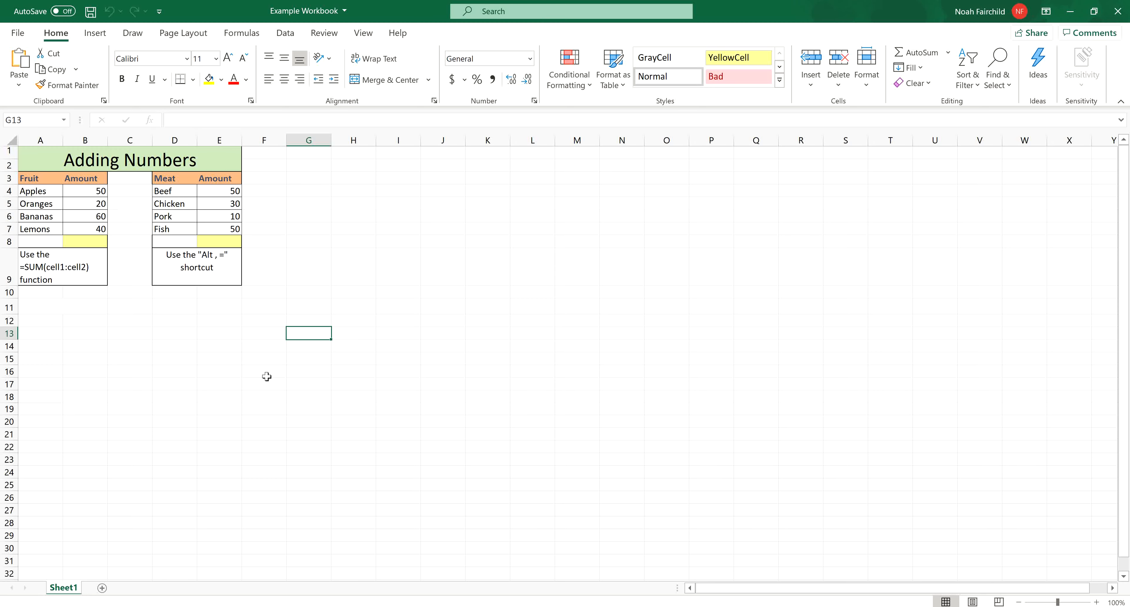
- Examine the empty grid of Sheet1, looking over how far its rows and columns extend
drag(397, 153, 766, 355)
click(548, 302)
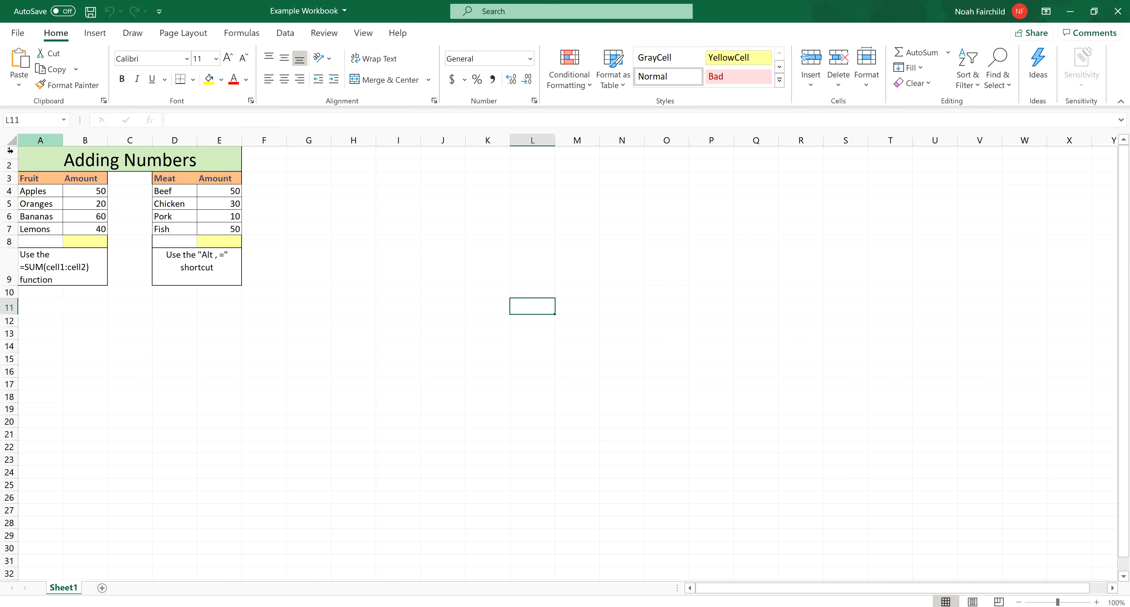
scroll(244, 482, down, 15)
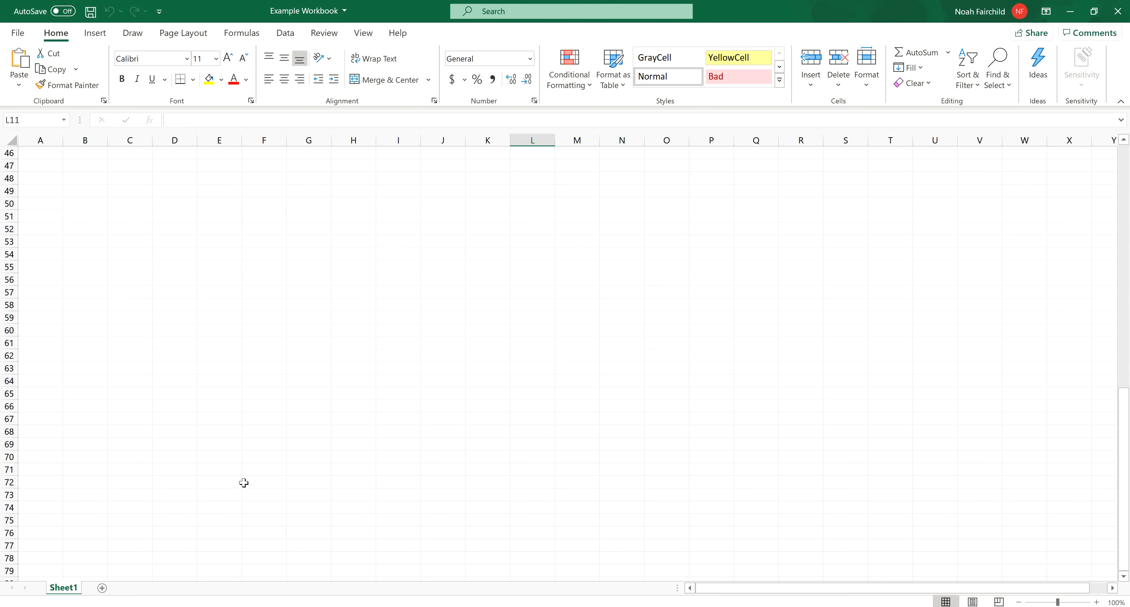
scroll(244, 482, down, 13)
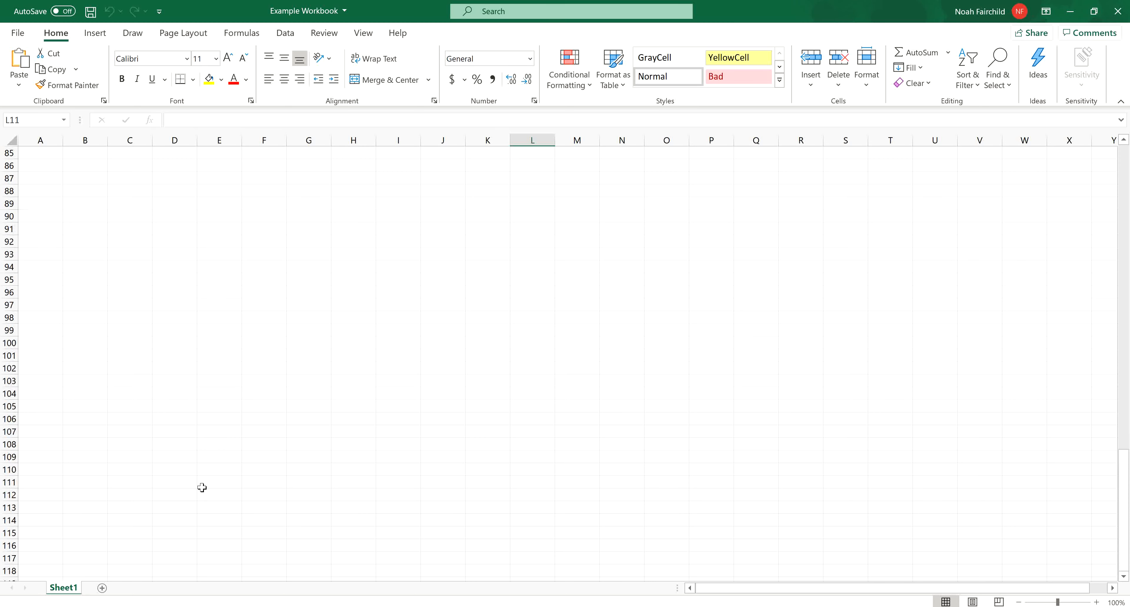
scroll(618, 383, up, 20)
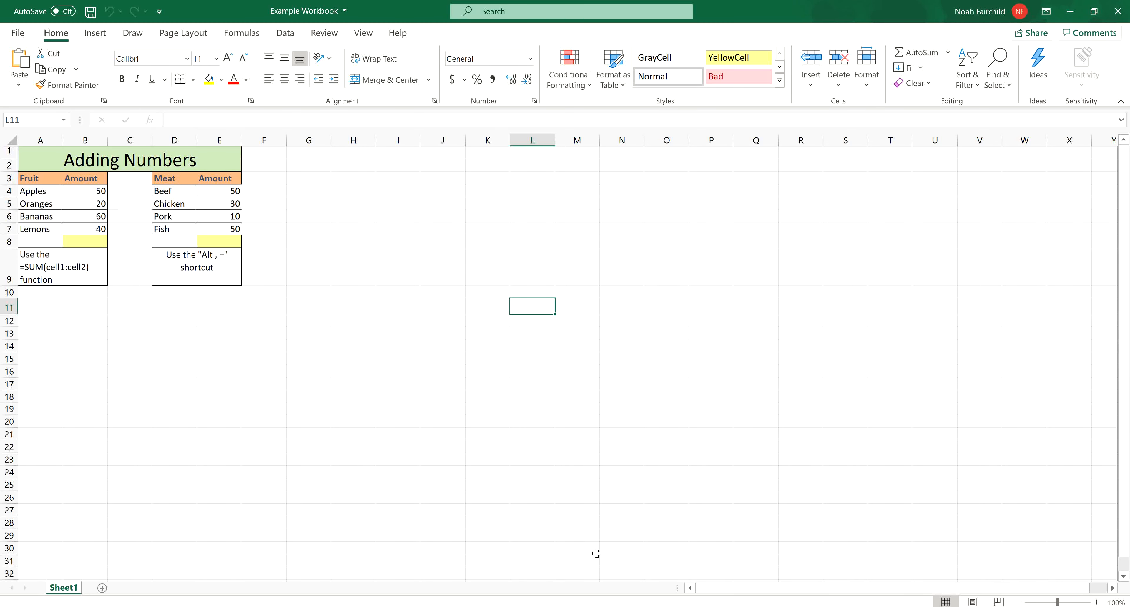
mouse_move(697, 589)
mouse_down()
mouse_move(897, 579)
mouse_move(846, 593)
mouse_move(710, 586)
mouse_up()
drag(1078, 230, 5, 316)
click(124, 399)
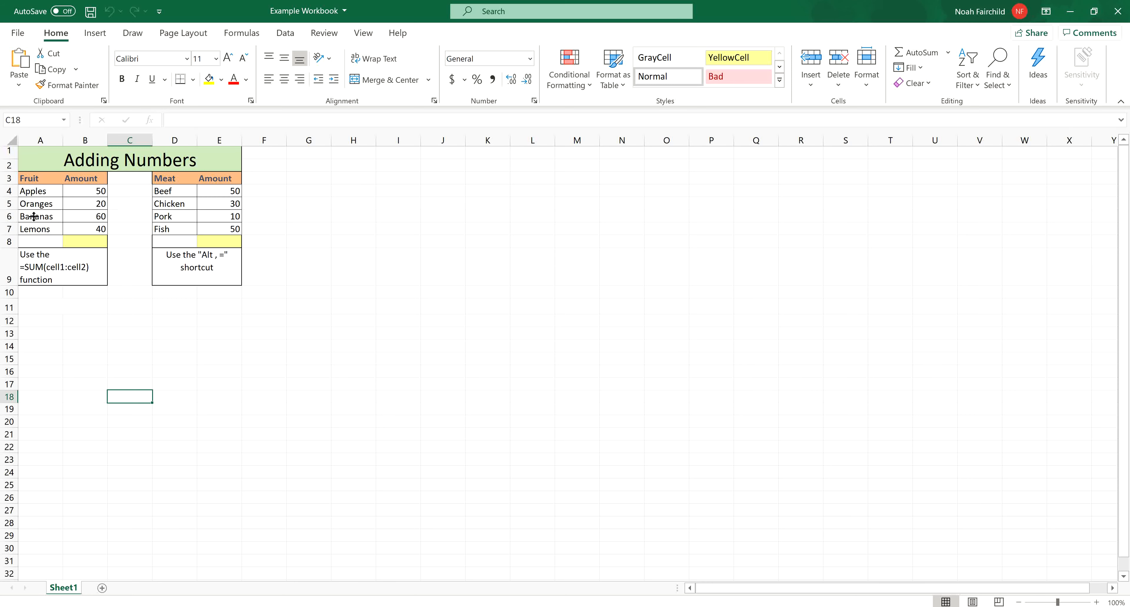
- Examine the Adding Numbers title, the Fruit table's headers and entries, and the instruction notes beneath the Fruit and Meat tables
drag(48, 163, 221, 163)
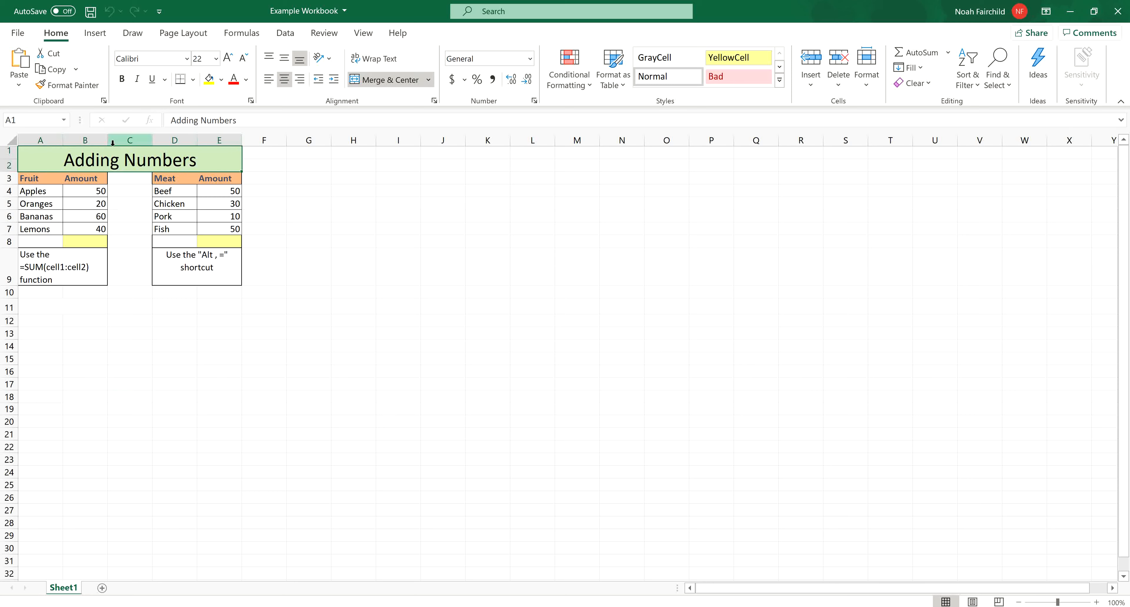
click(186, 175)
click(190, 164)
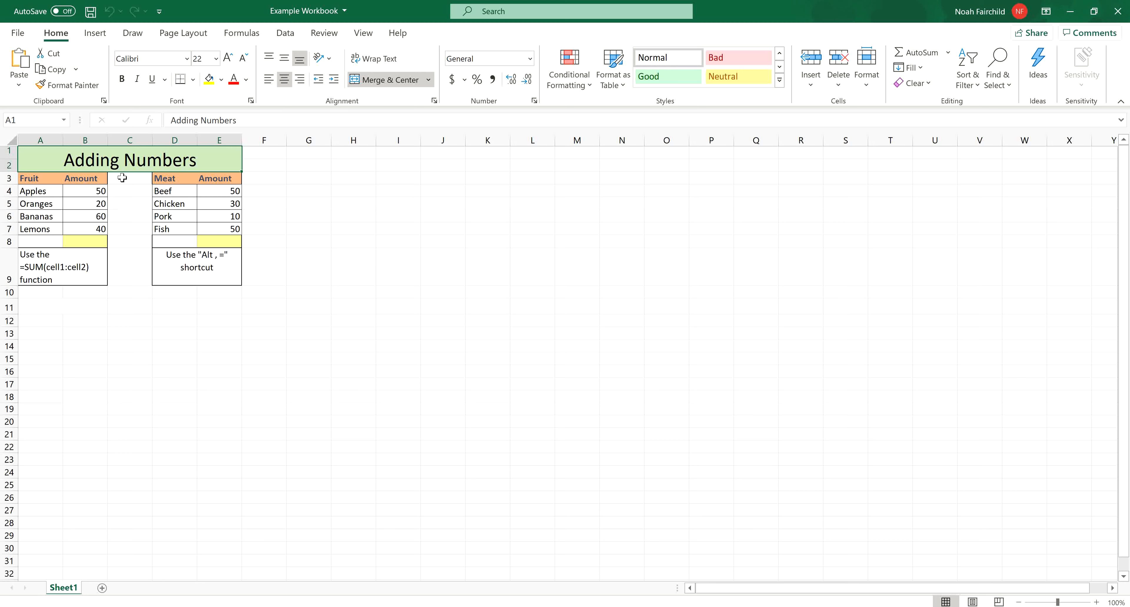
click(48, 179)
drag(47, 179, 83, 180)
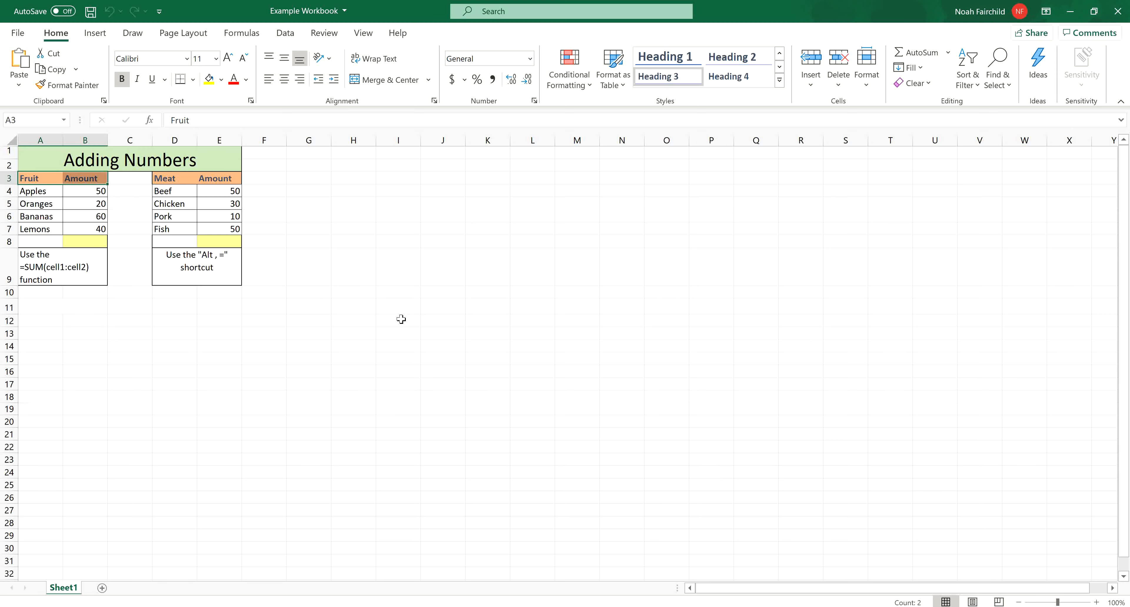
click(401, 319)
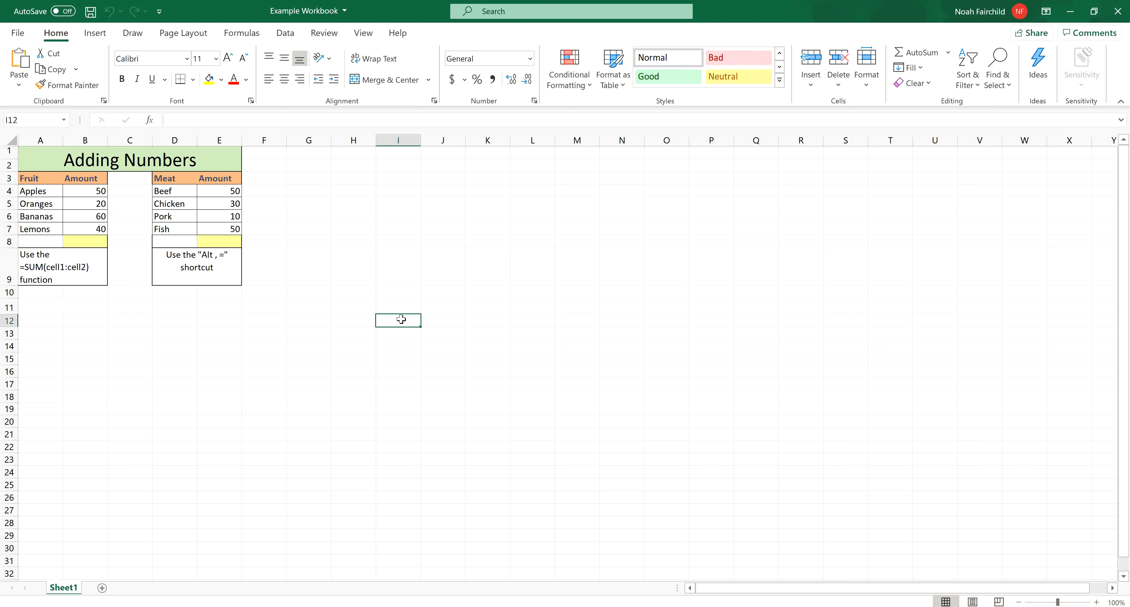
drag(32, 193, 94, 228)
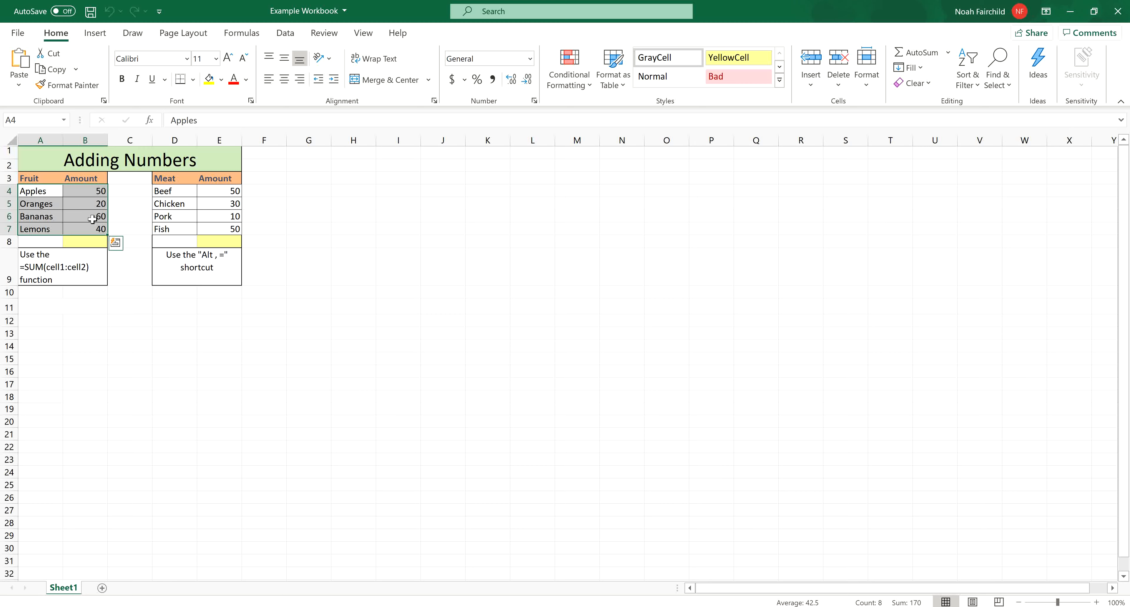
click(139, 324)
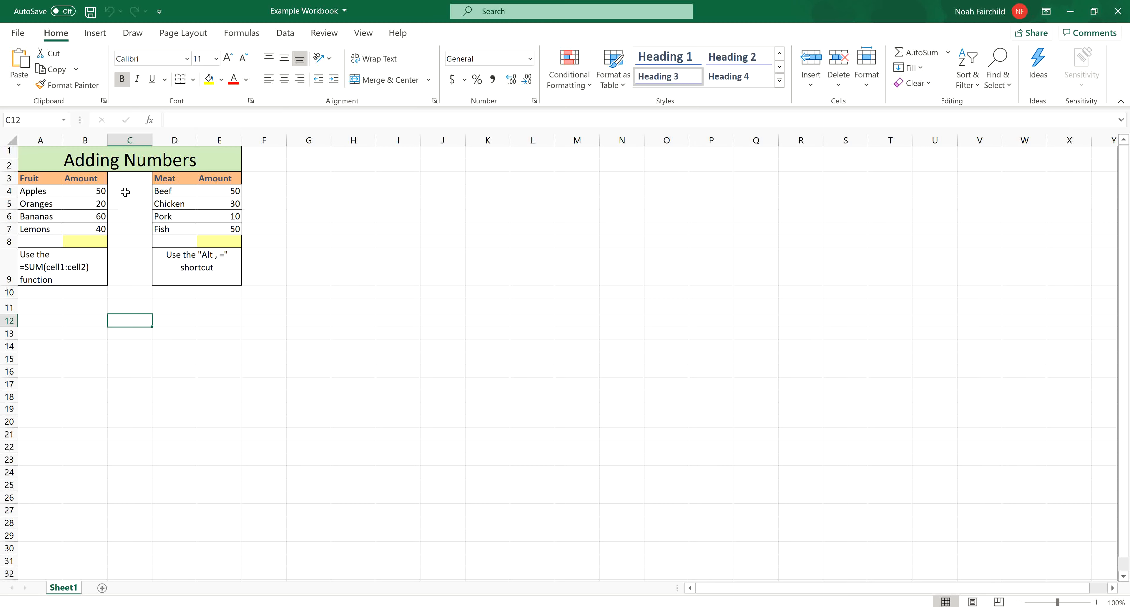
click(65, 266)
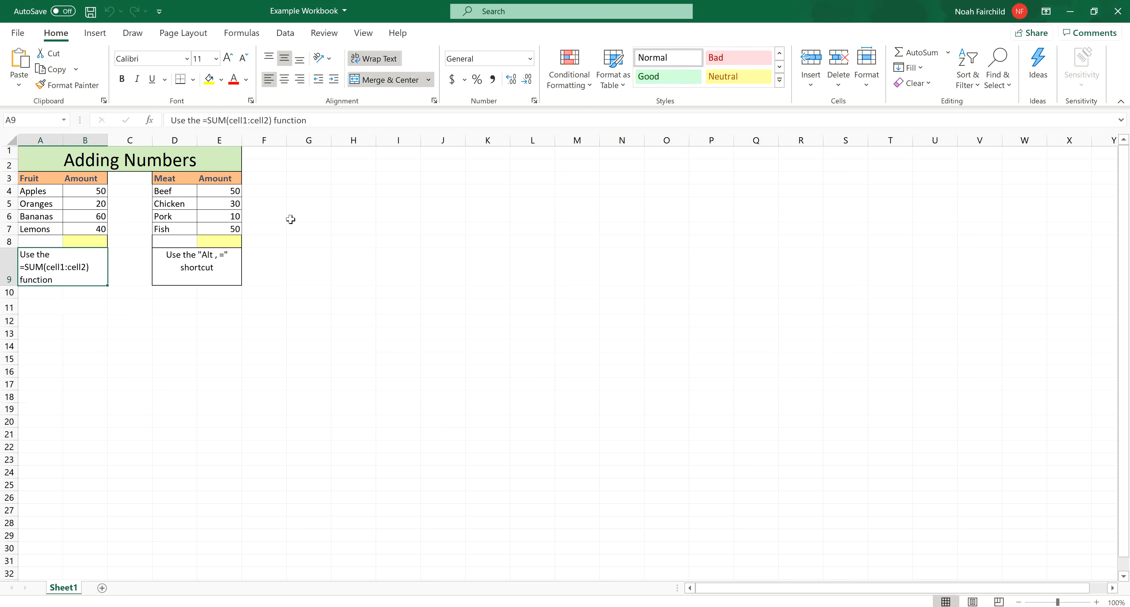
click(206, 277)
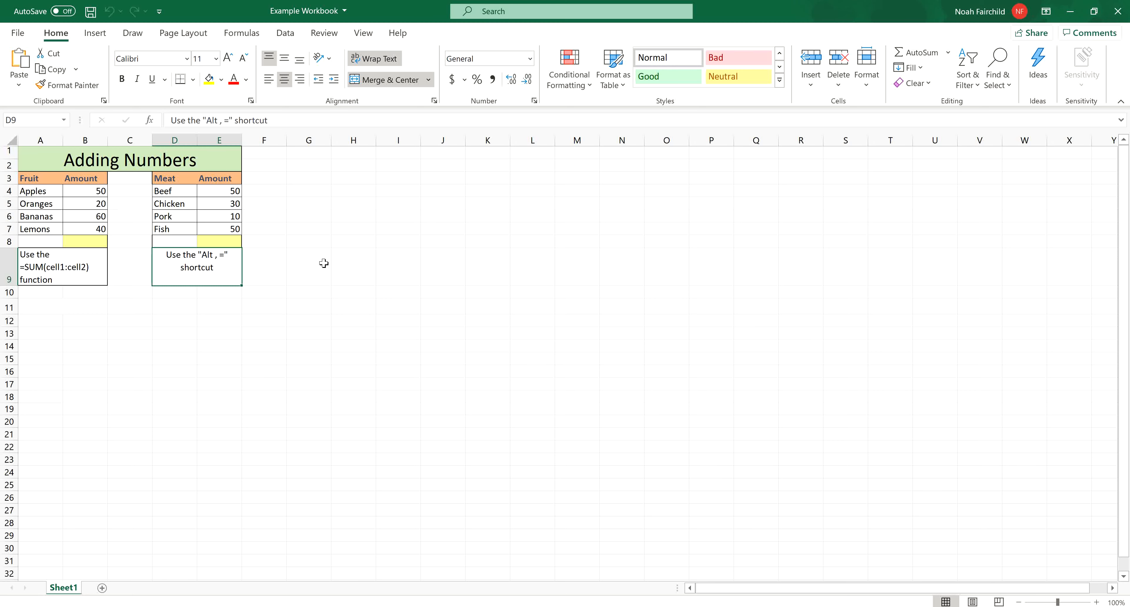
- Browse the Excel for Windows training topics in Help and close the help again
click(409, 35)
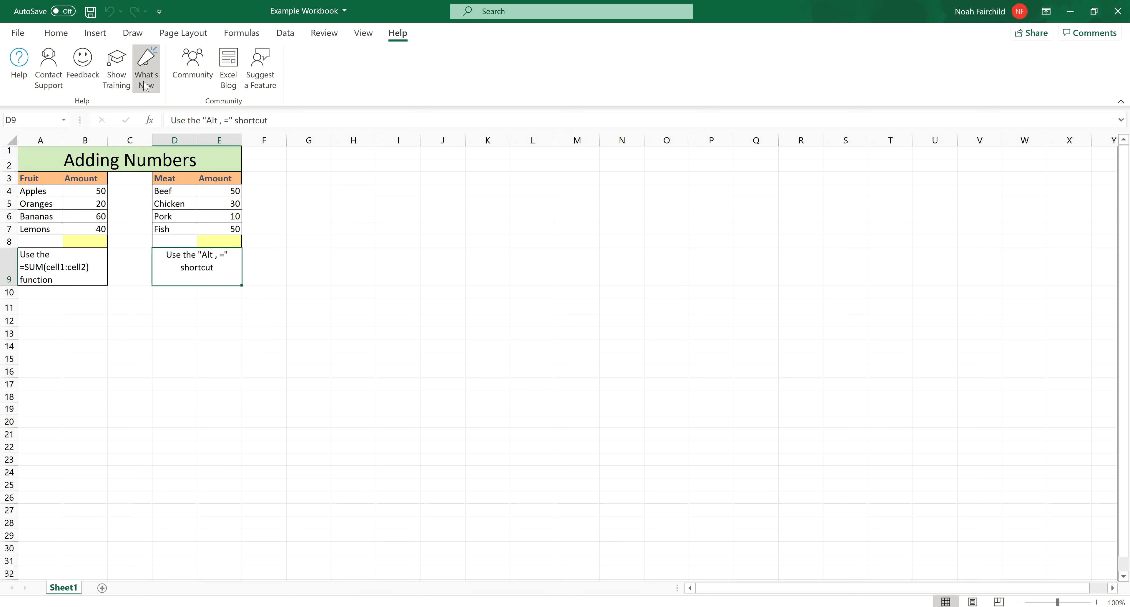
click(134, 76)
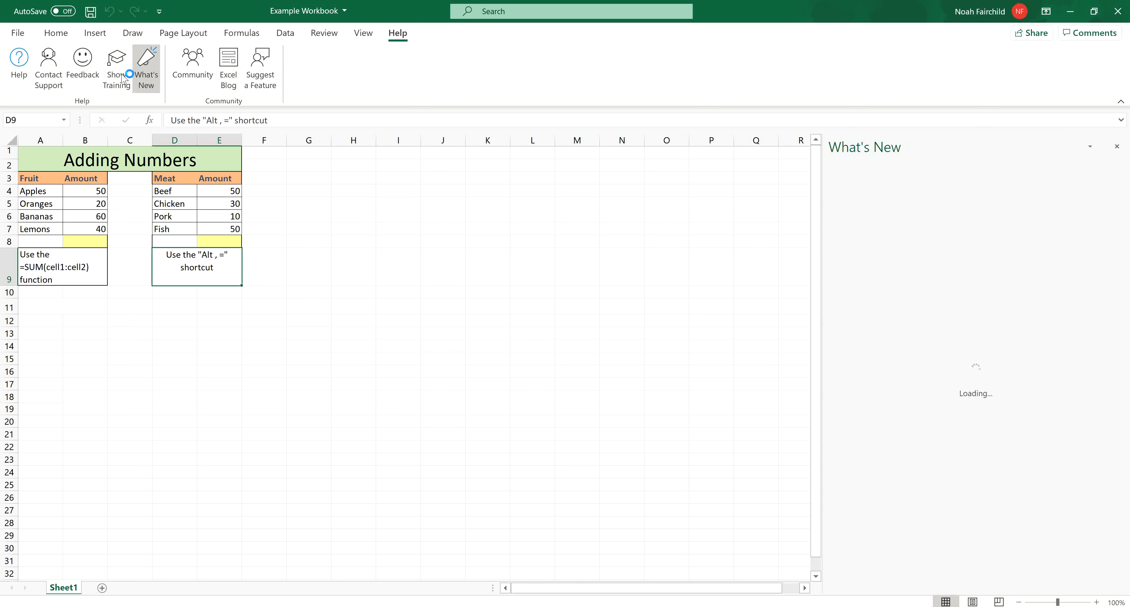
click(1117, 148)
click(116, 85)
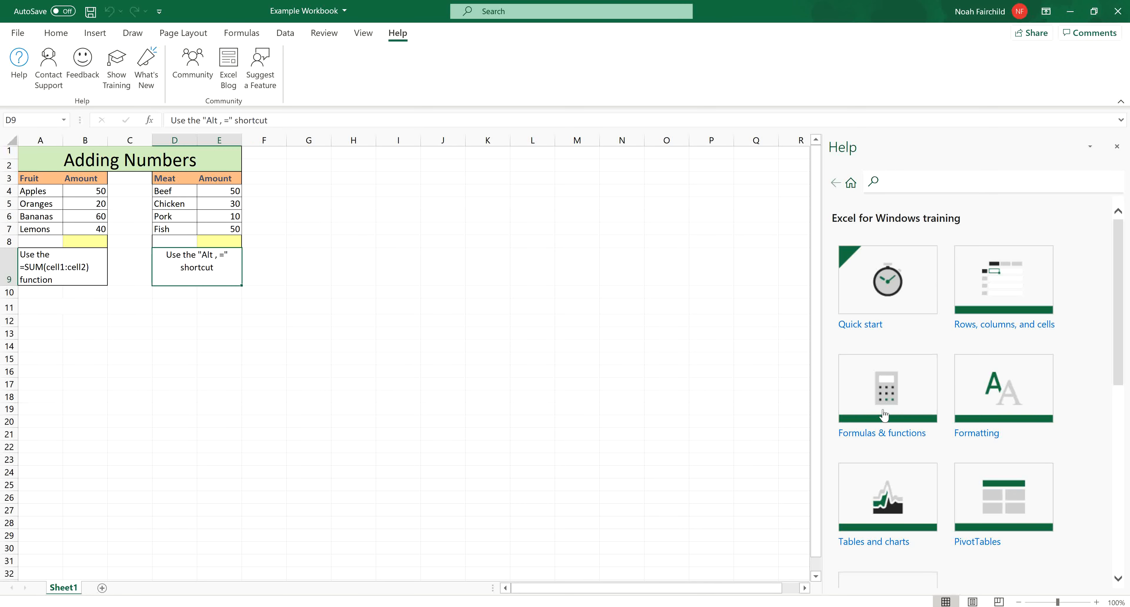
scroll(1062, 447, down, 2)
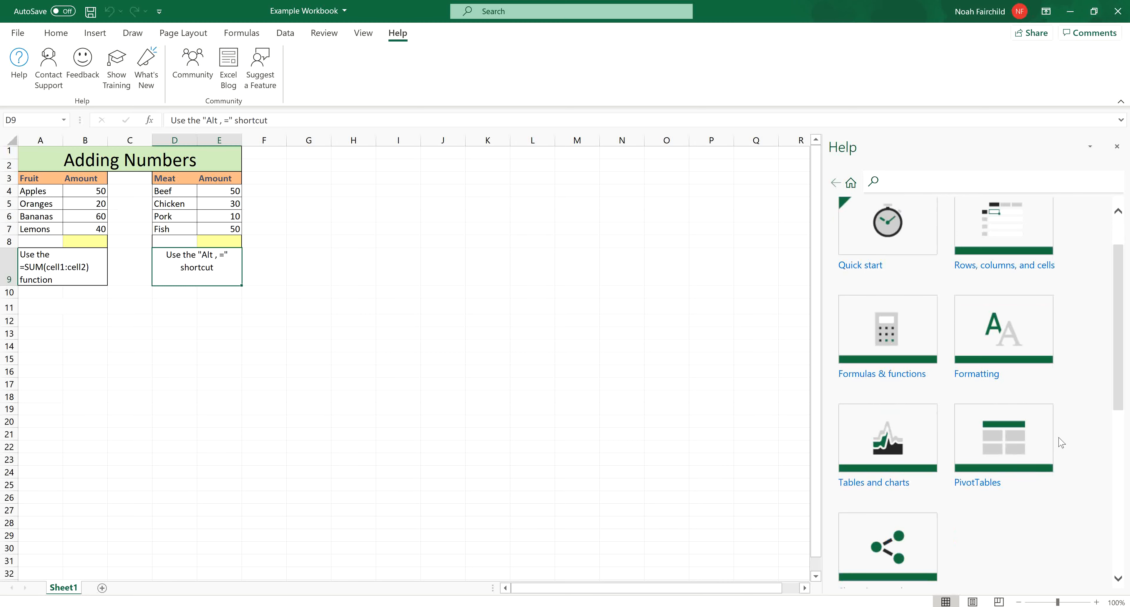
scroll(1054, 473, down, 1)
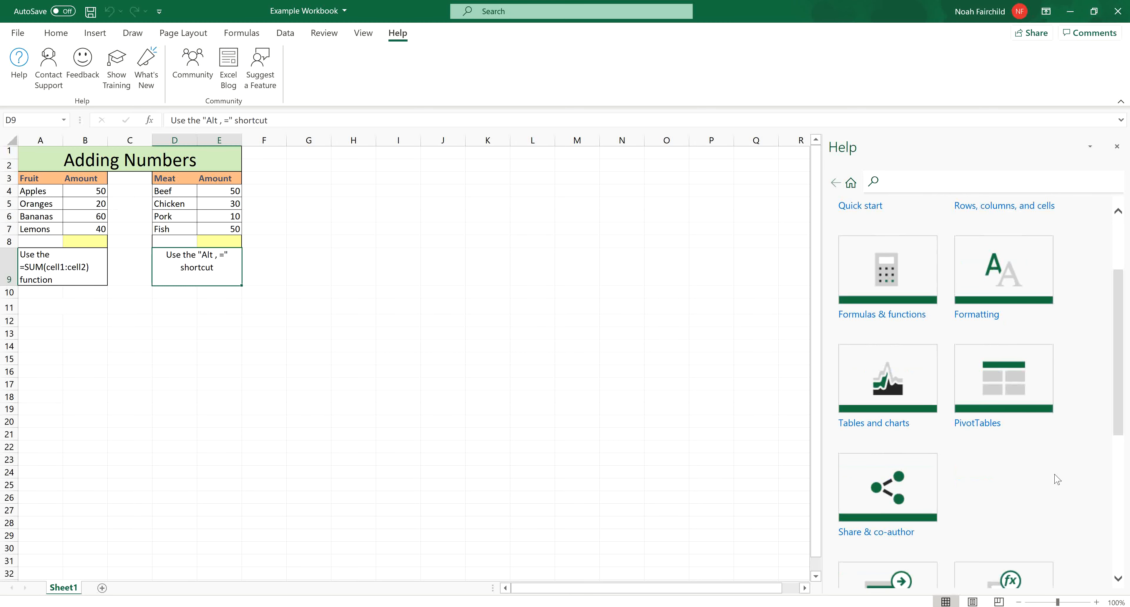
scroll(1057, 479, down, 2)
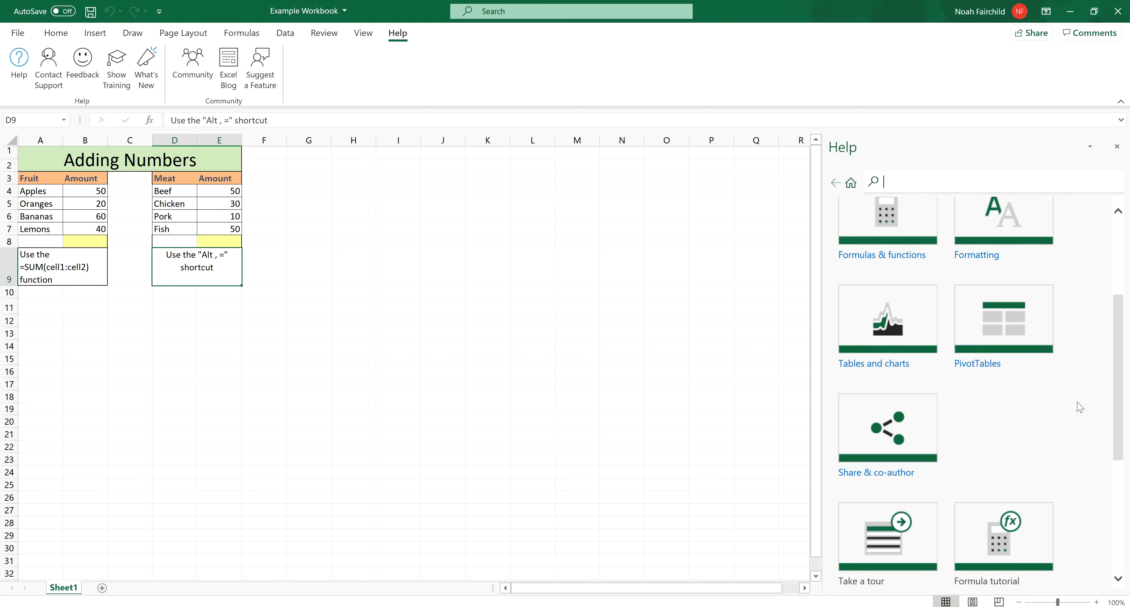
scroll(1103, 313, up, 5)
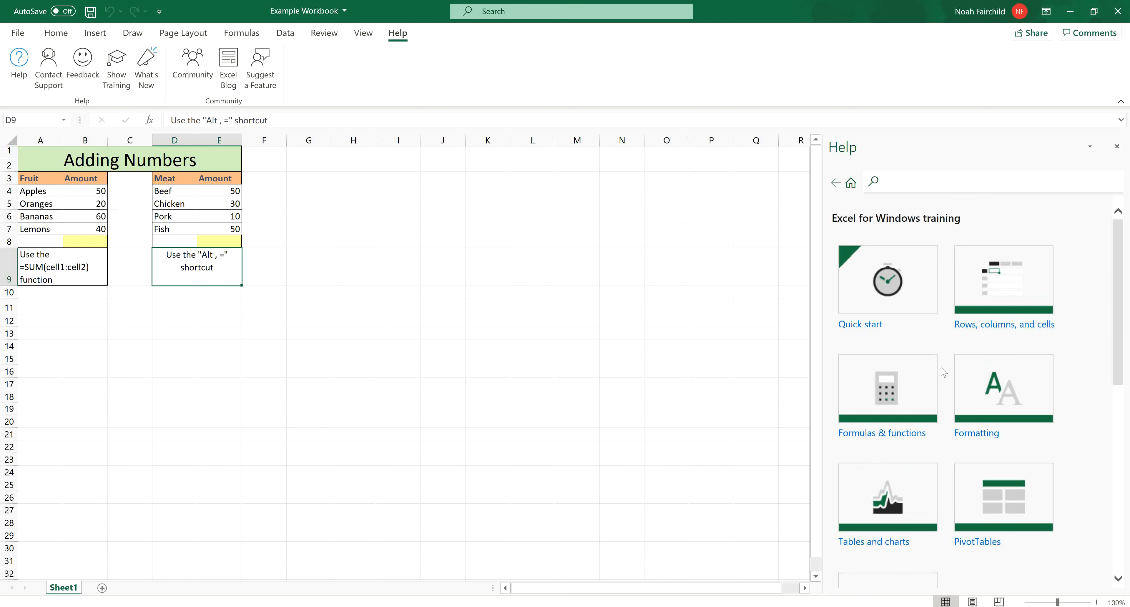
click(1118, 148)
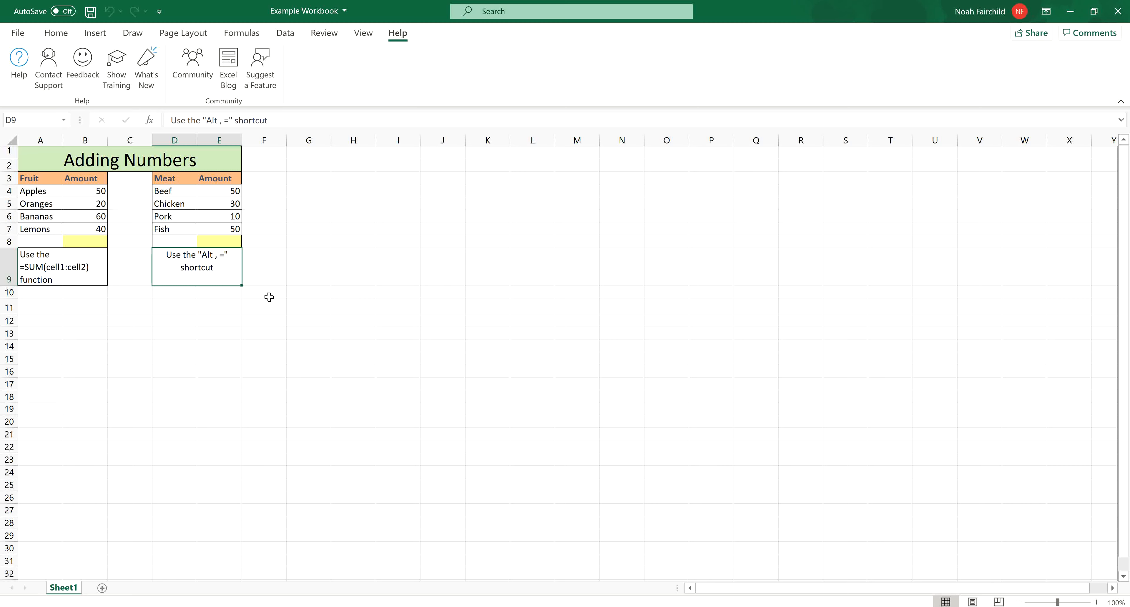
- Inspect the yellow total cells B8 and E8 and the Apples amount in B4
click(270, 273)
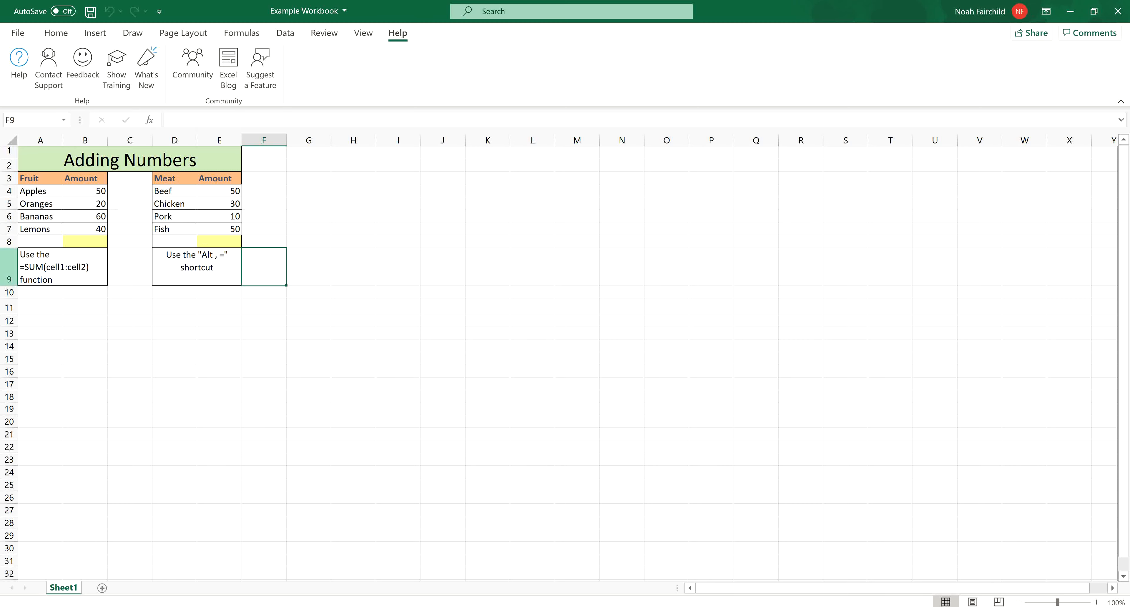
click(94, 243)
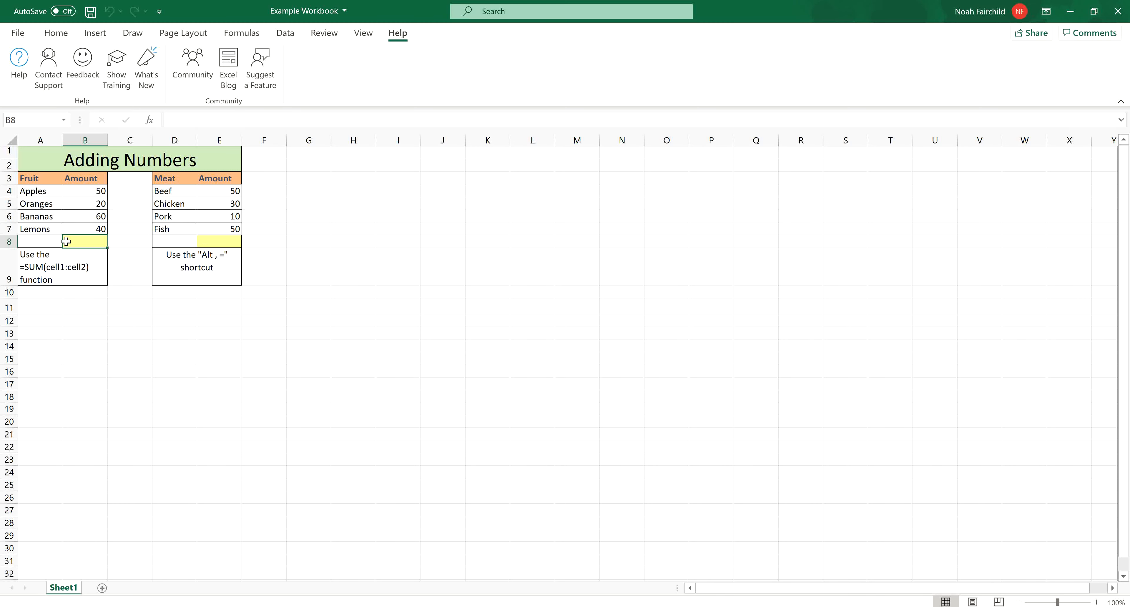
click(216, 242)
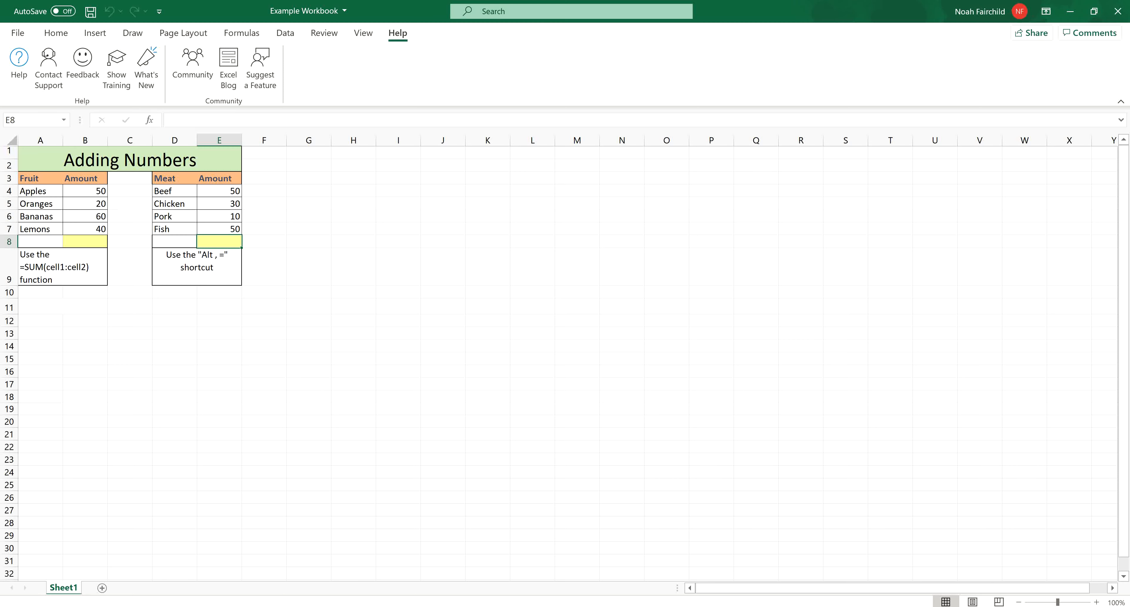
click(74, 190)
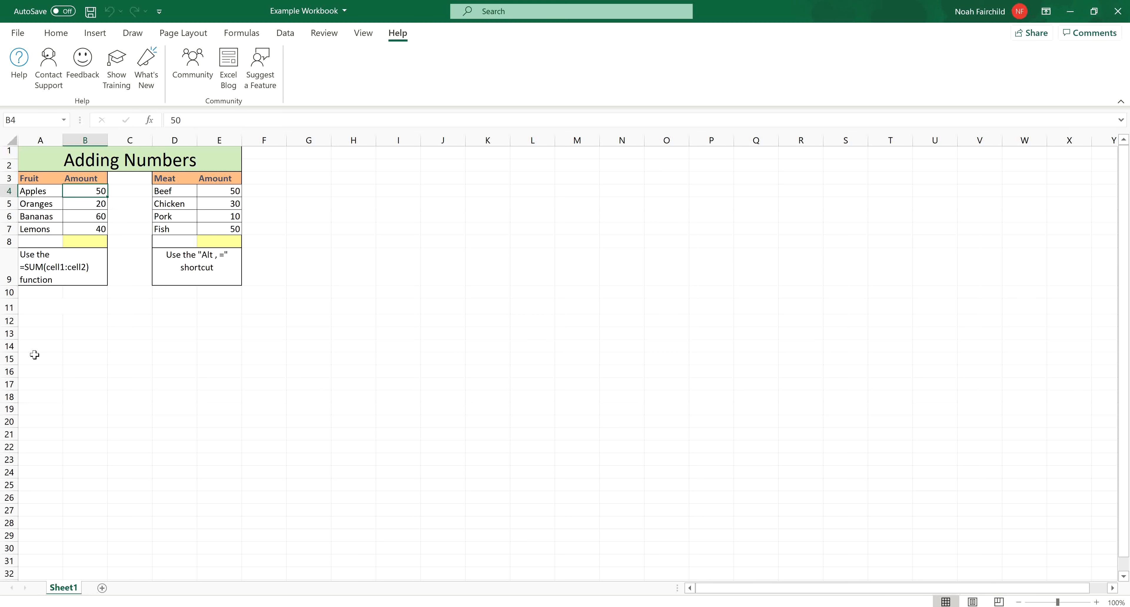
- Total the Fruit amounts in cell B8 with the formula =SUM(B4:B7)
click(94, 241)
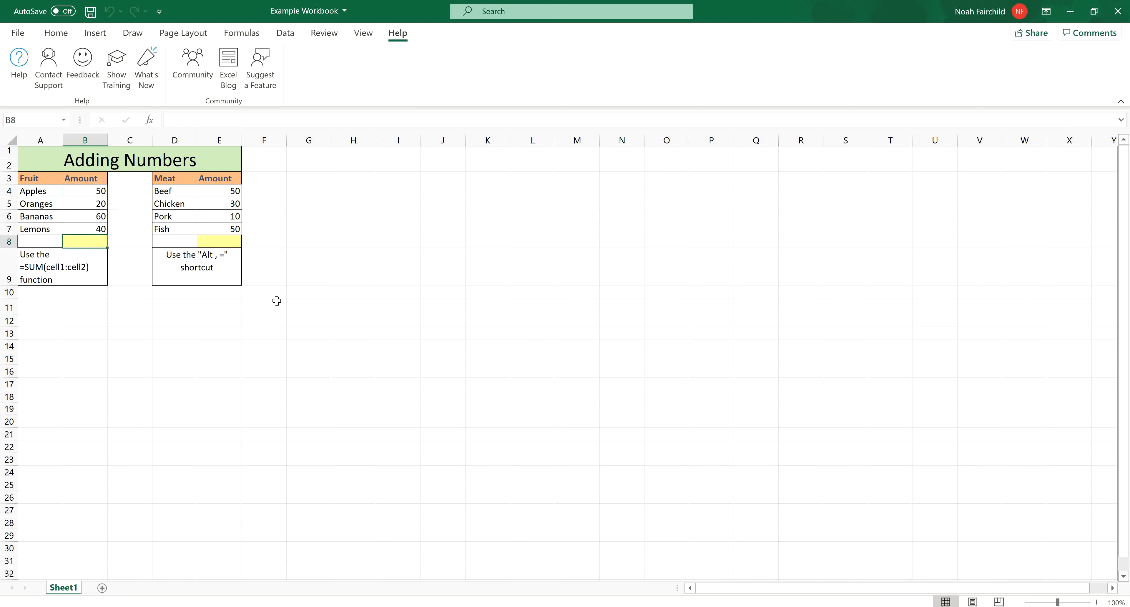
text(=)
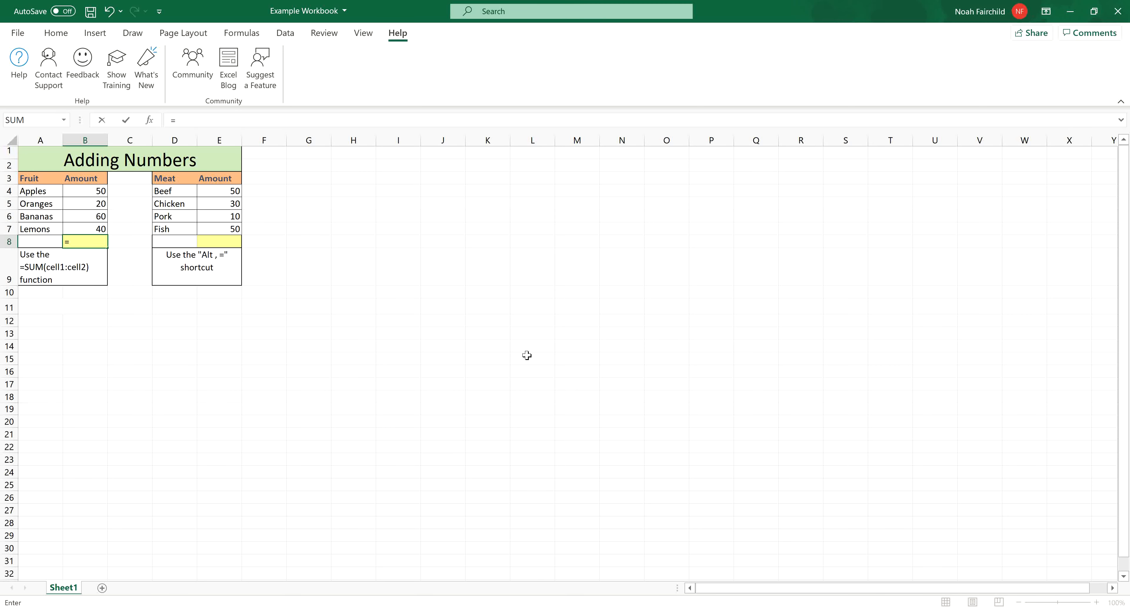
text(SUM)
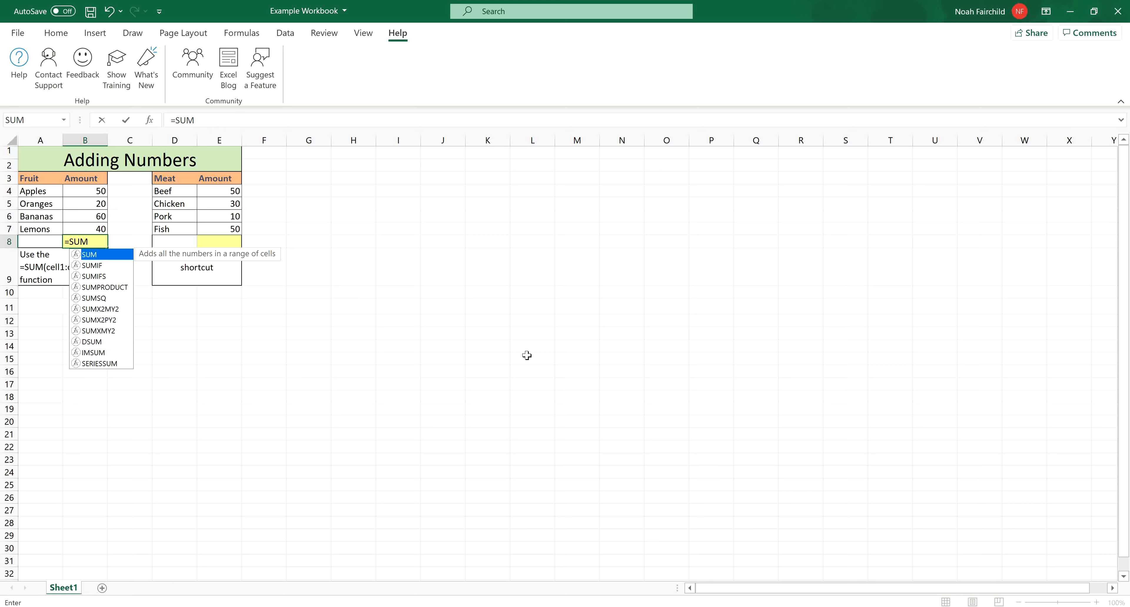
text(()
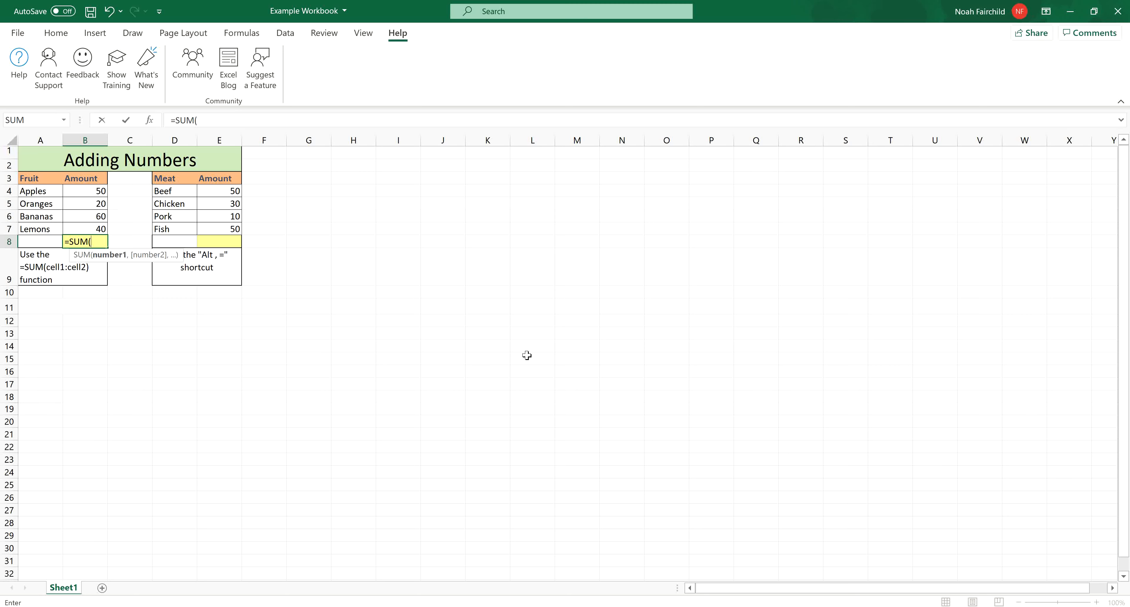
text(B)
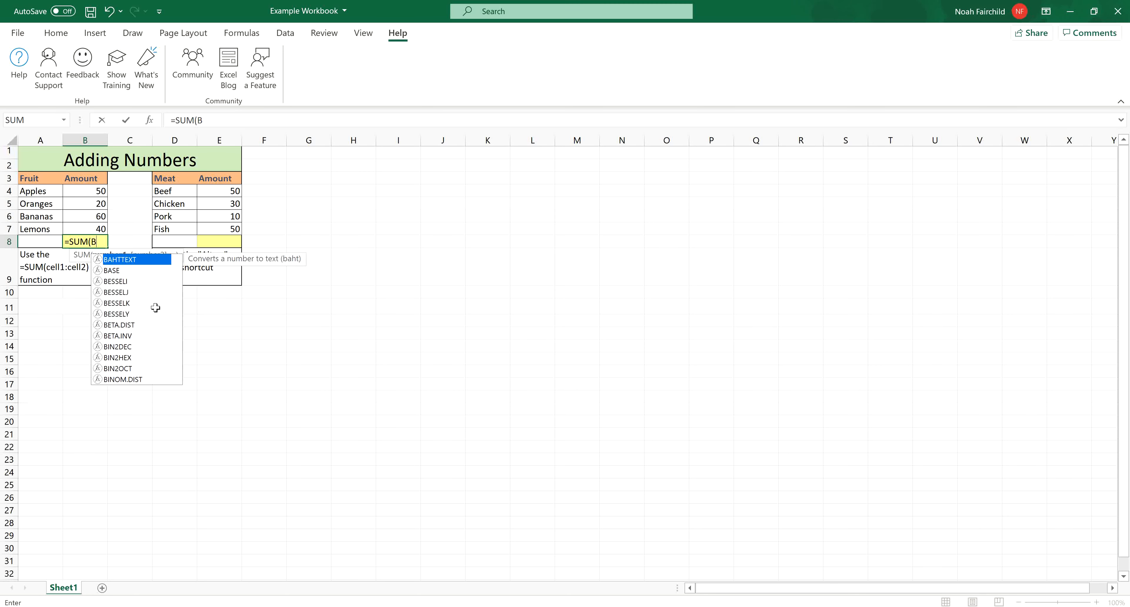
text(4:)
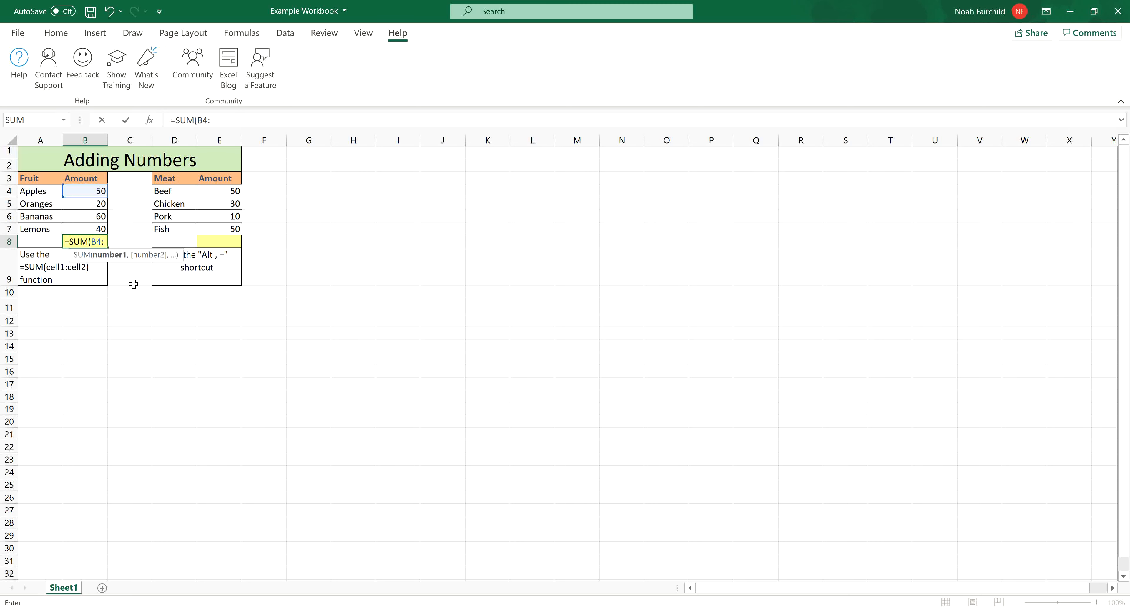
text(B7)
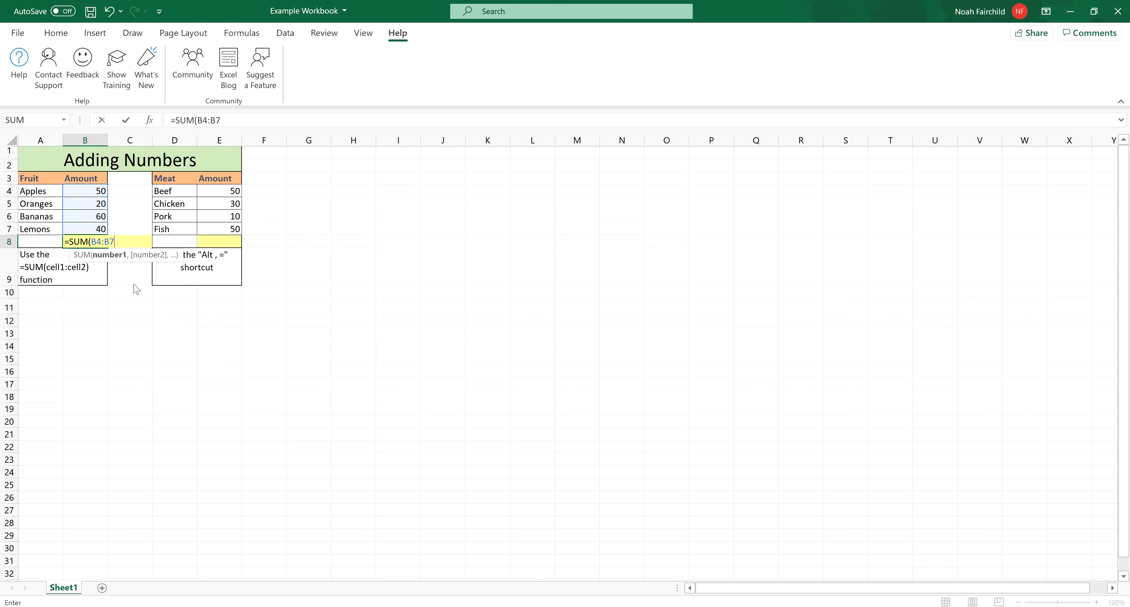
text())
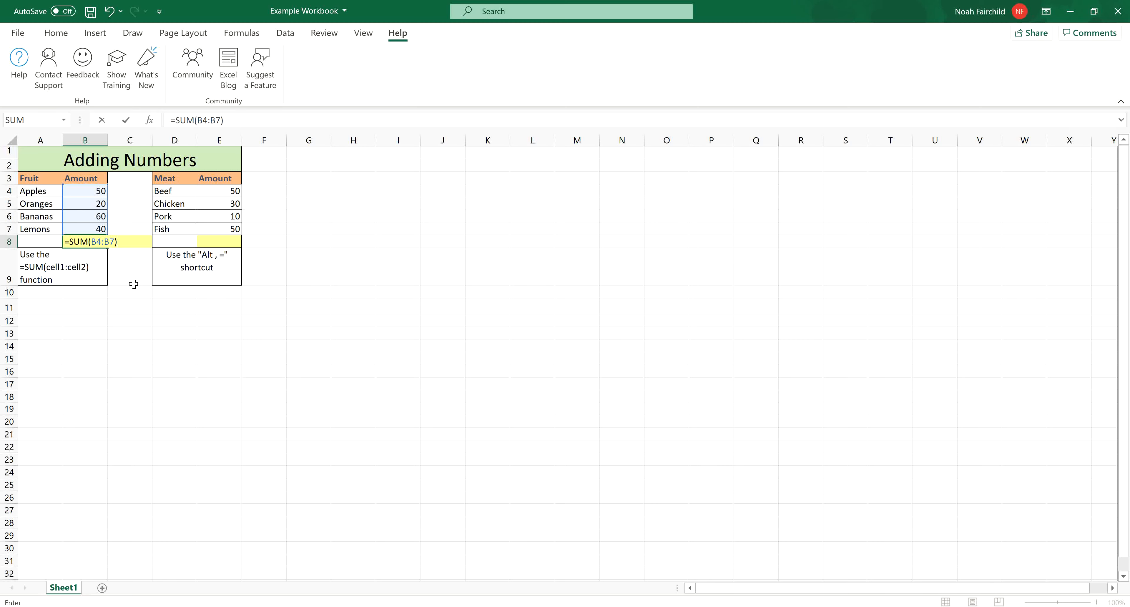
key(Return)
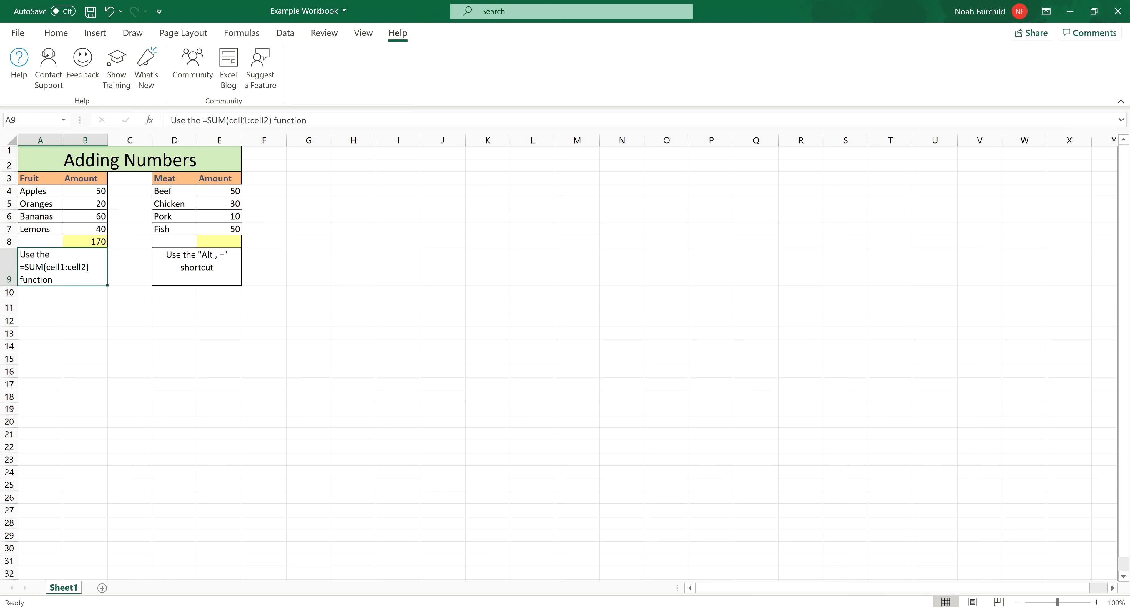
- Set the Oranges amount in B5 to 30
click(101, 204)
text(30)
key(Return)
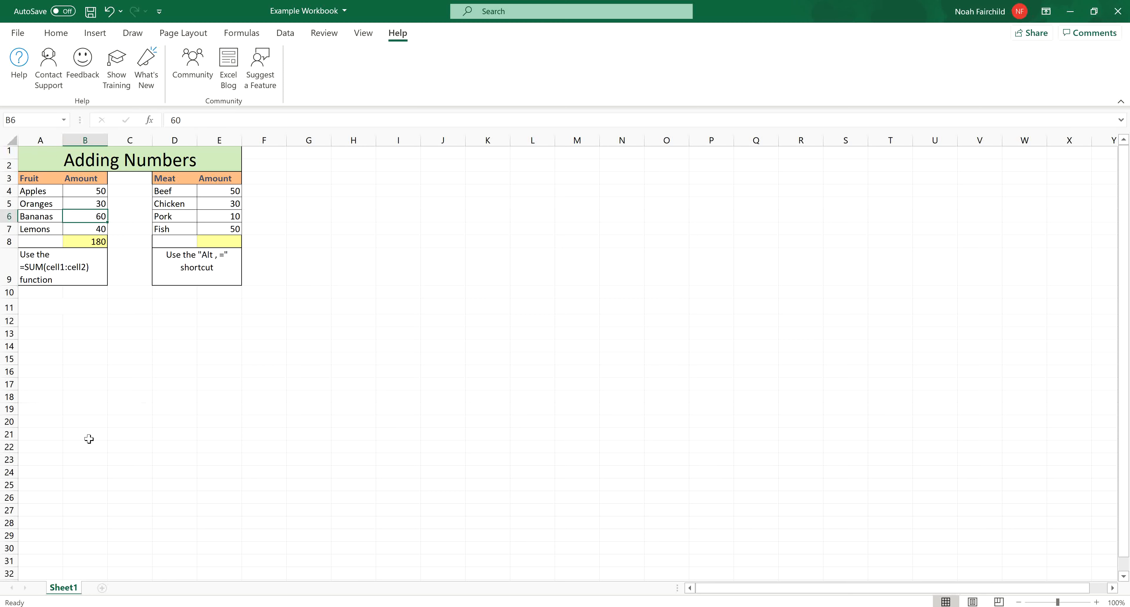
- Inspect the Fruit total's formula in B8, the range it references, and the available formula functions
click(87, 243)
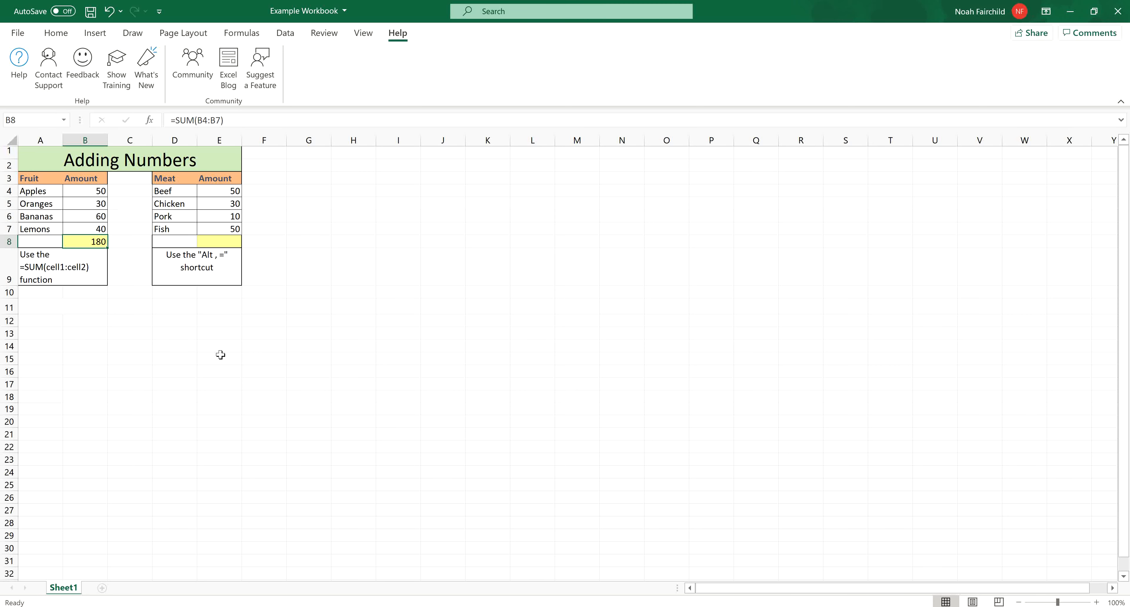
click(250, 35)
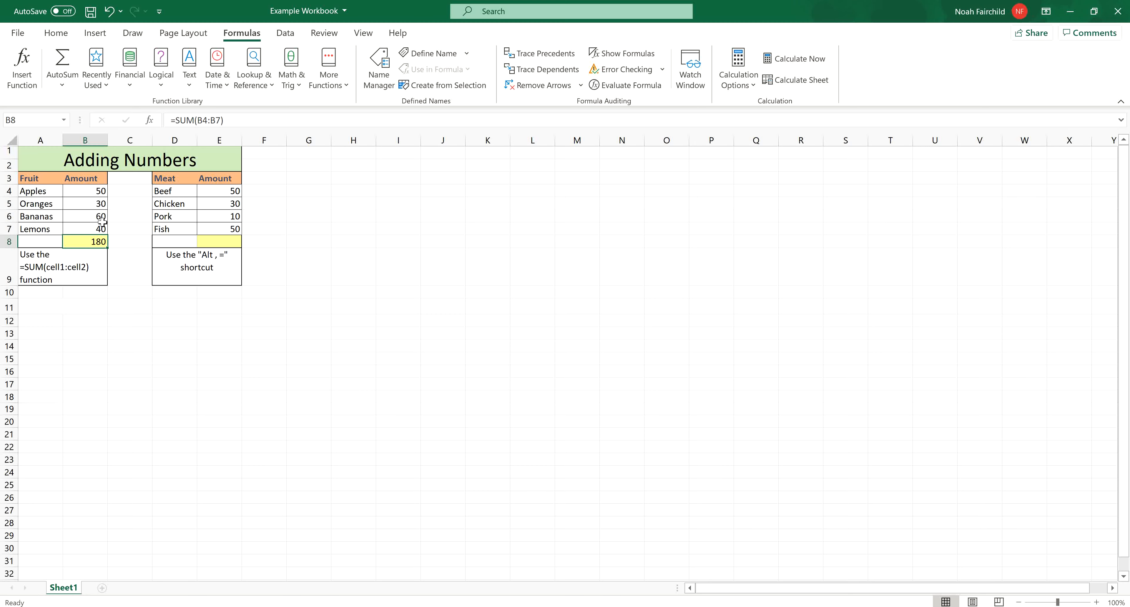
double_click(86, 241)
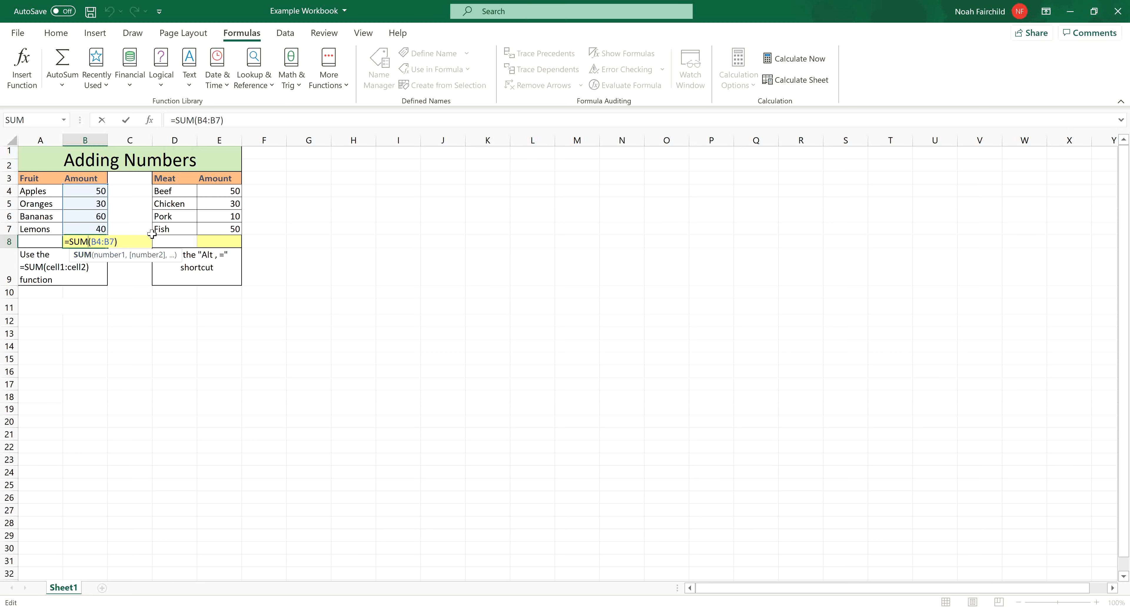
- Total the Meat amounts E4:E7 in cell E8 with AutoSum
click(227, 191)
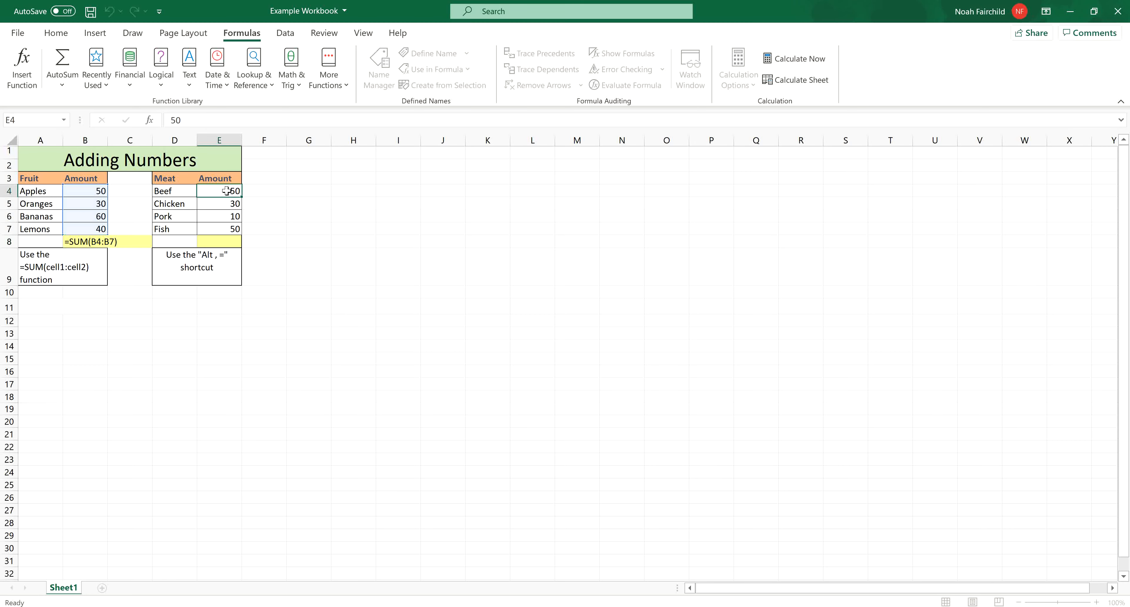
drag(226, 190, 234, 233)
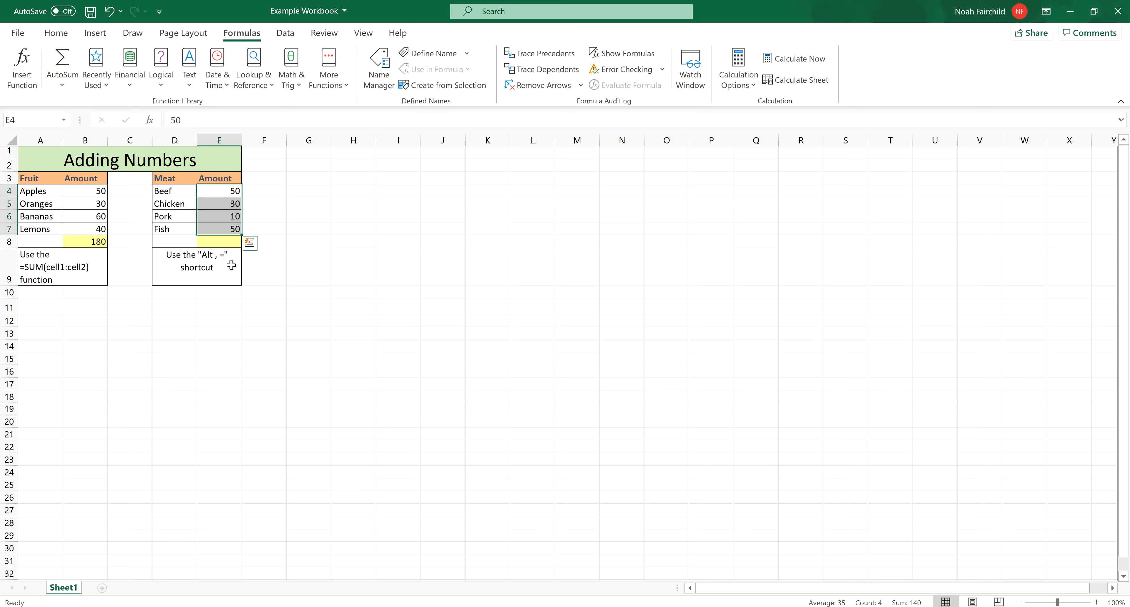
key(alt+equal)
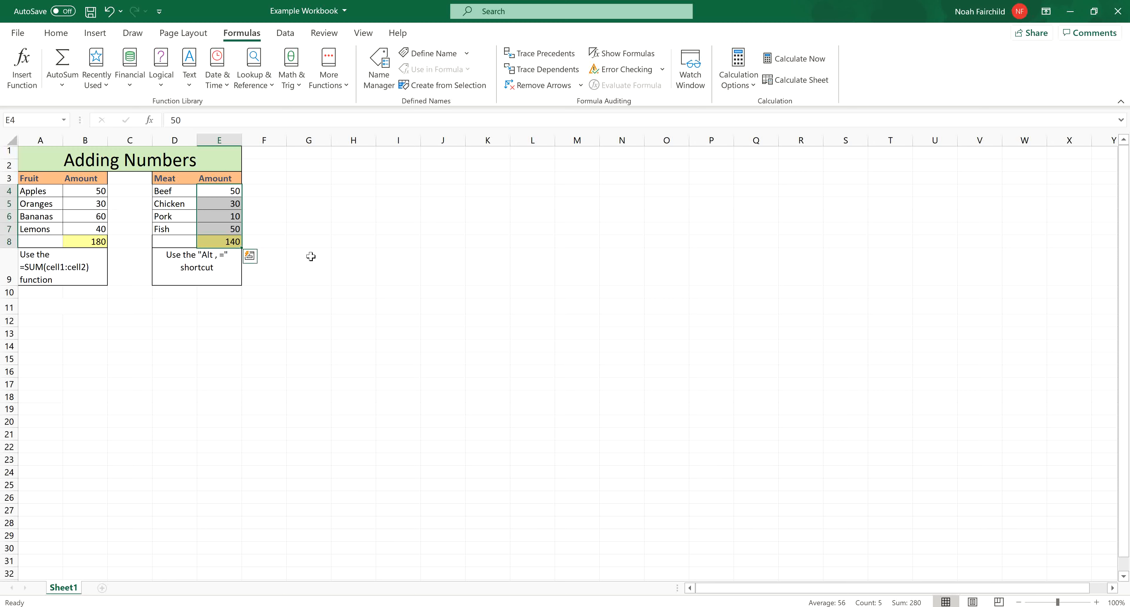
- Inspect the Meat total's SUM formula in E8 and the cells it references, keeping the formula as is
click(265, 227)
click(229, 245)
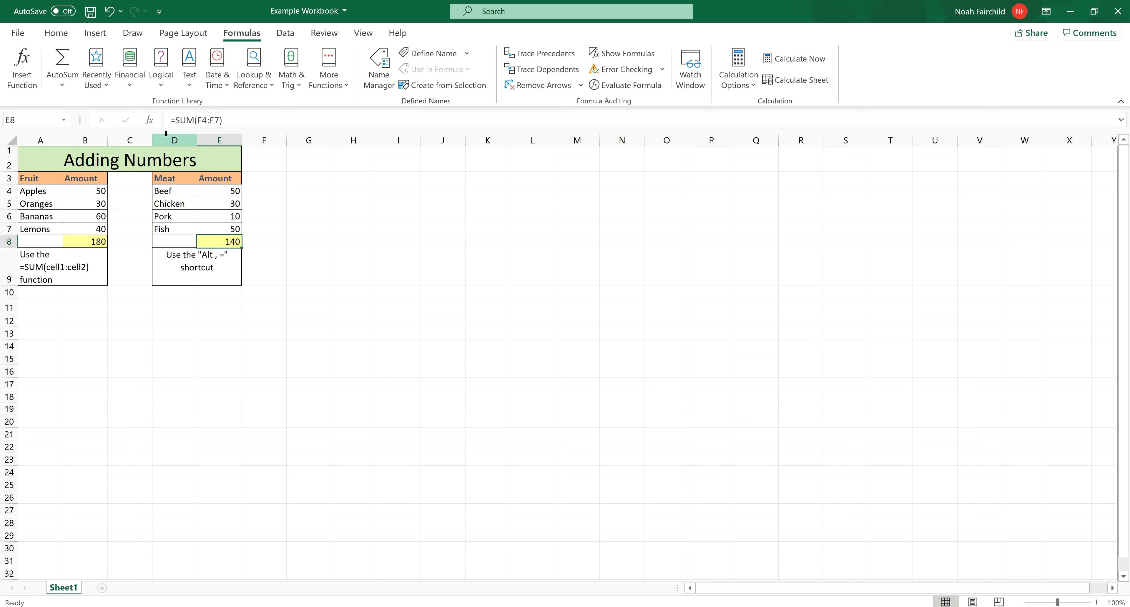
drag(171, 120, 222, 120)
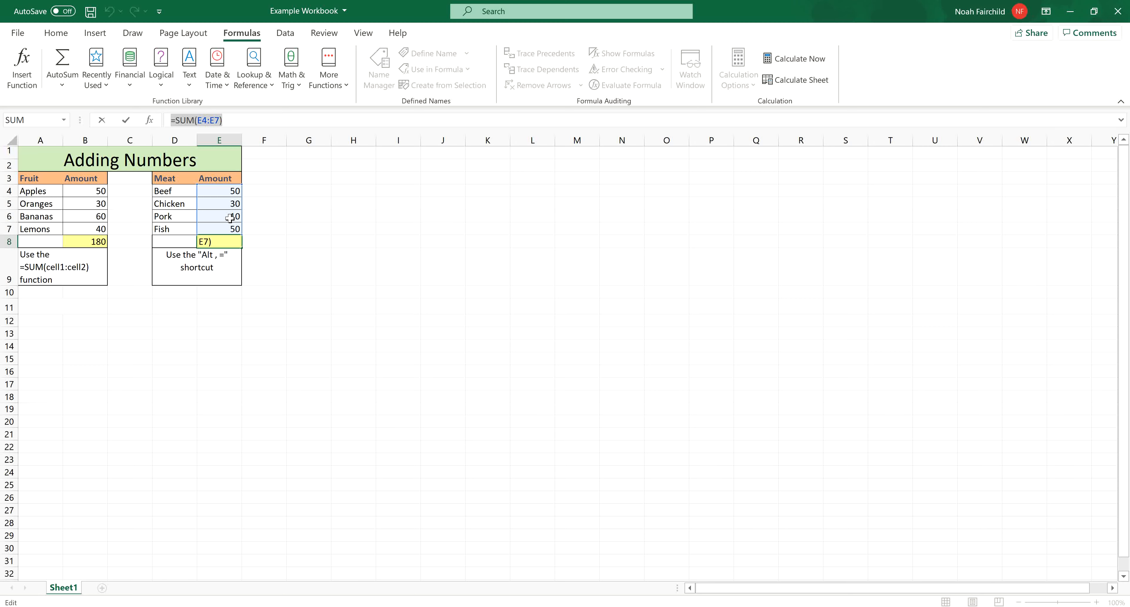
click(242, 120)
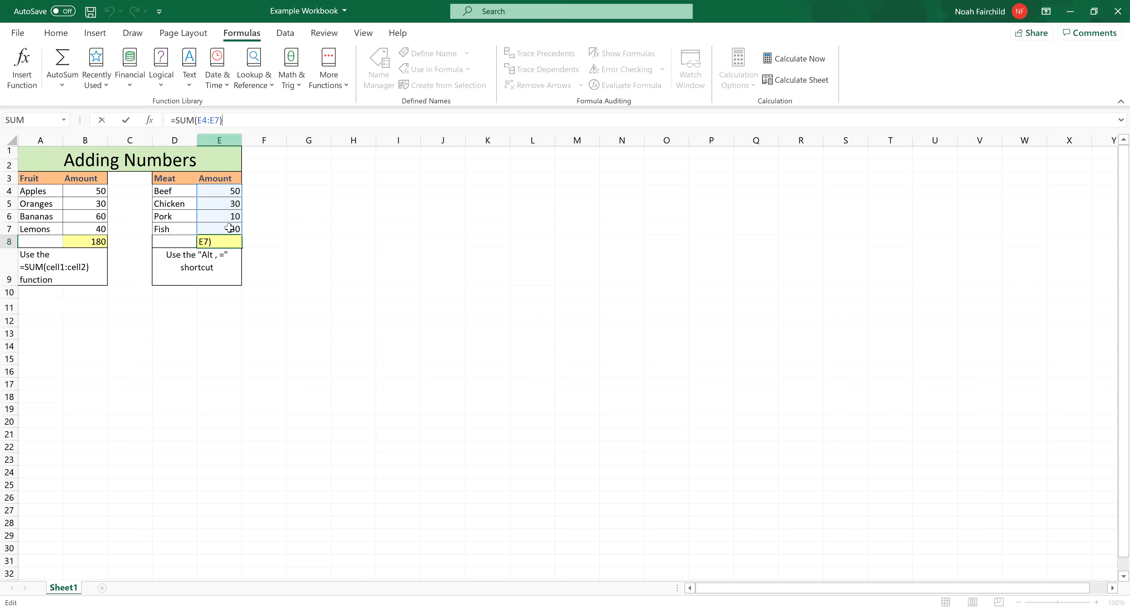
key(ctrl+Return)
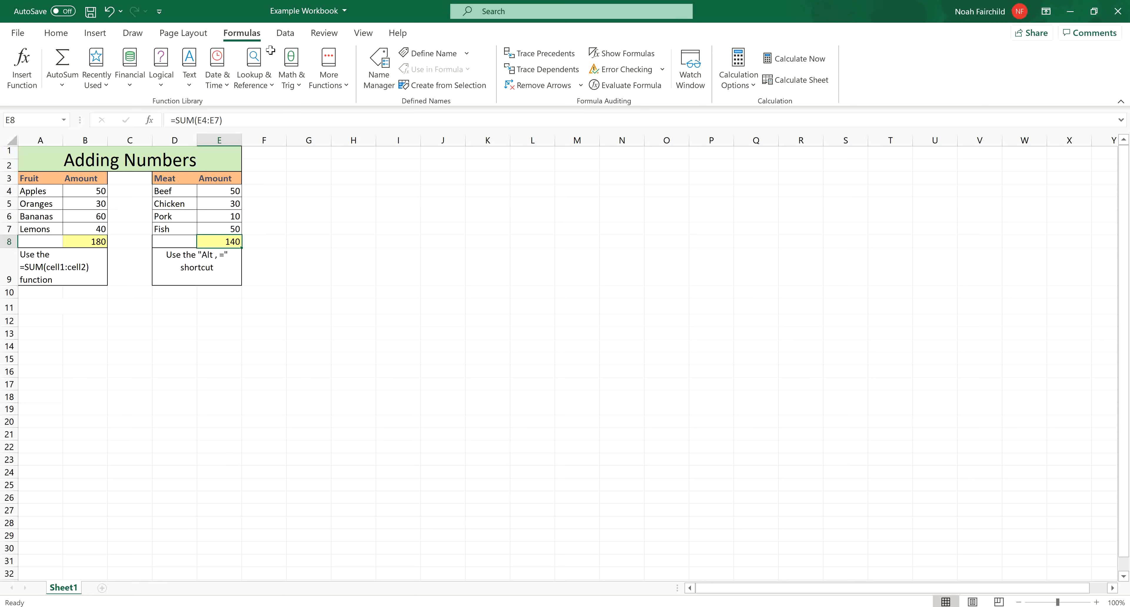
- Locate the AutoSum command among the formula functions and highlight the Fruit amounts B4:B7 as an example range
click(57, 33)
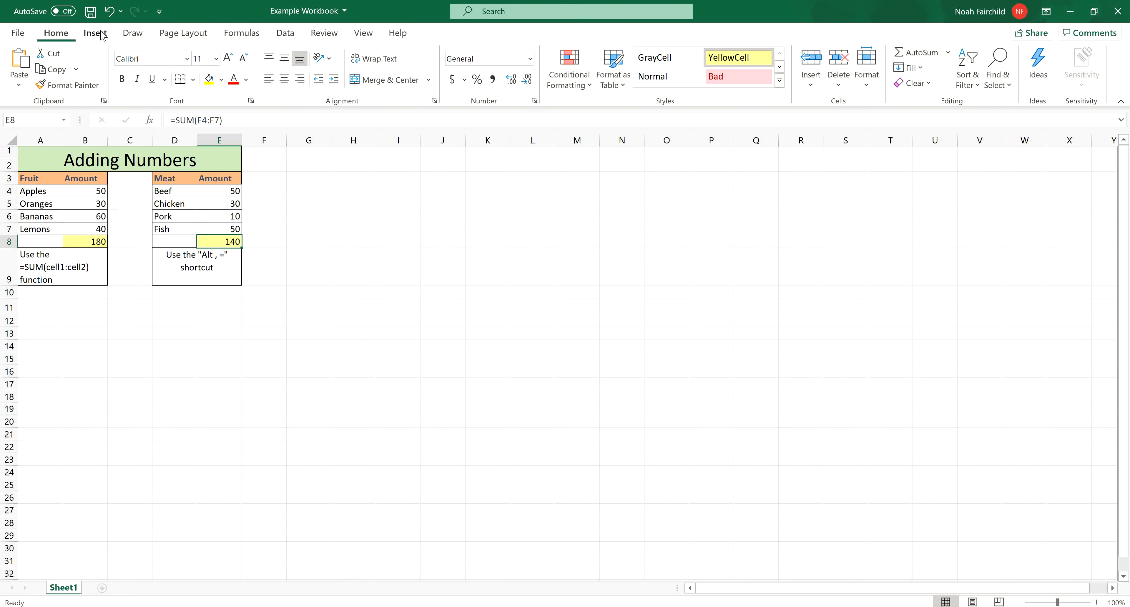
click(242, 33)
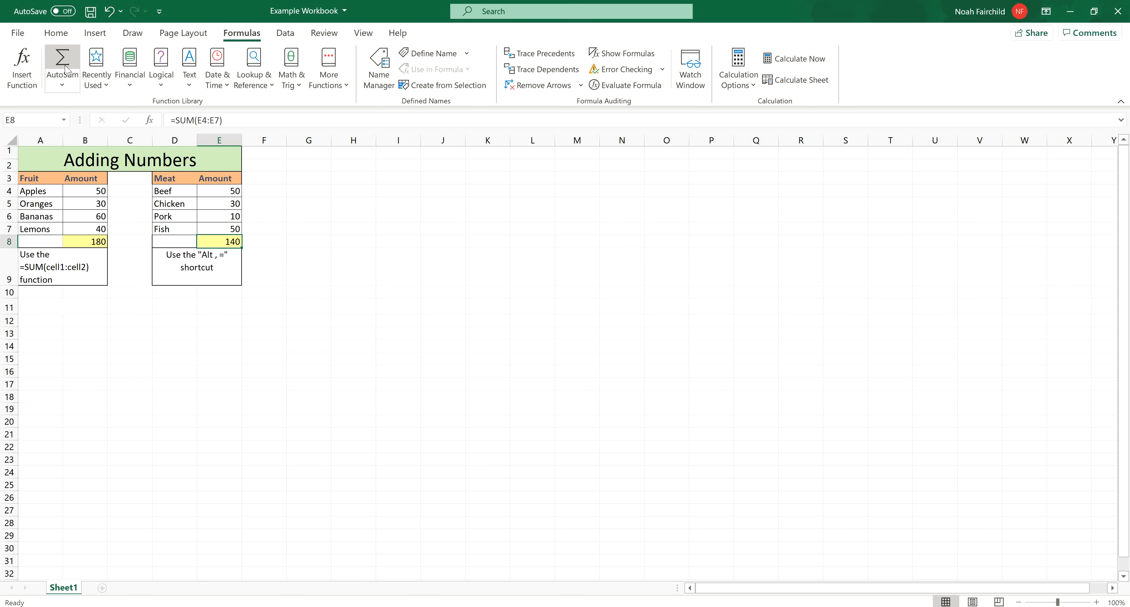
click(289, 256)
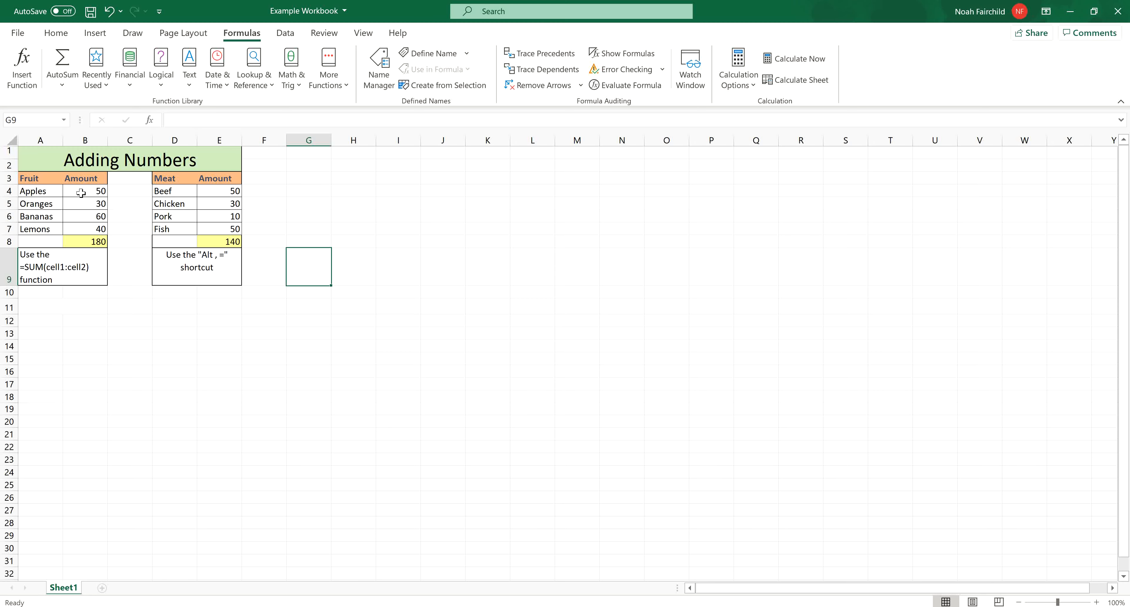
drag(81, 193, 103, 230)
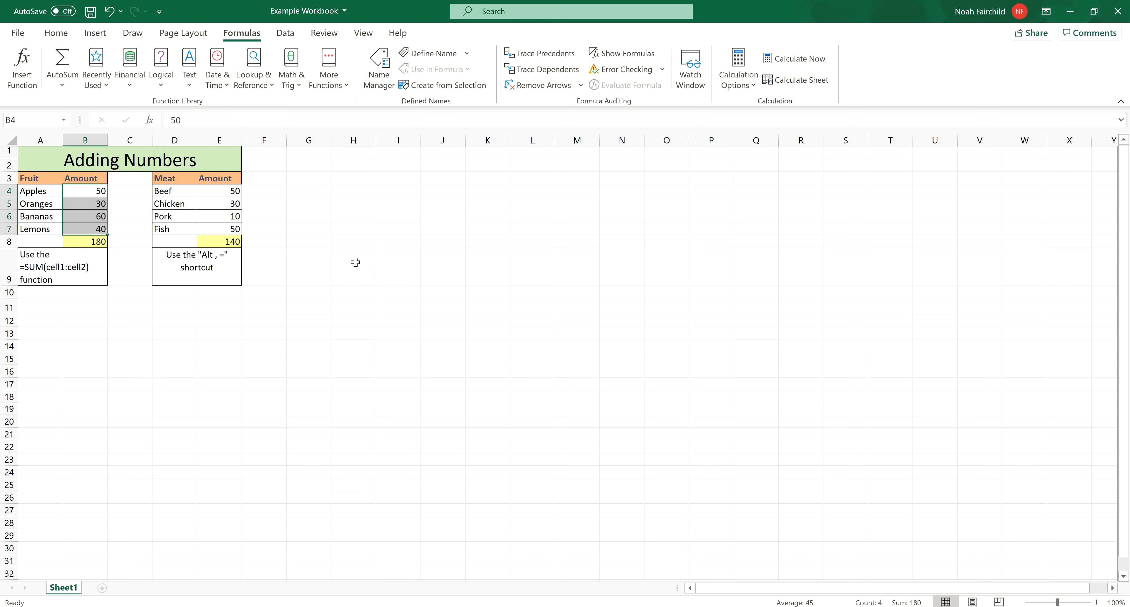
click(312, 234)
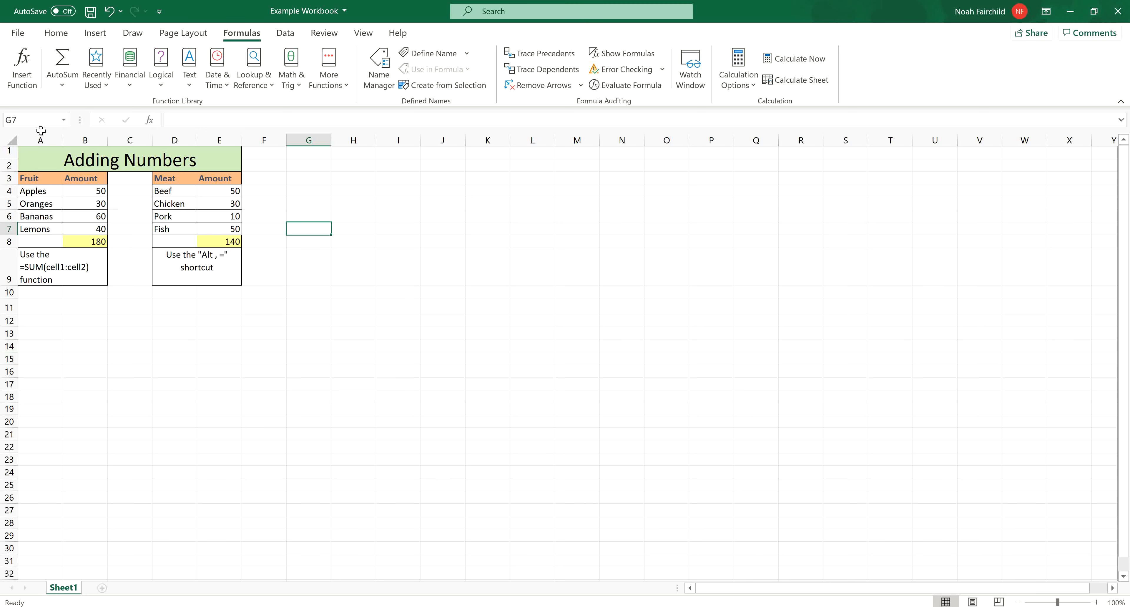
- Examine the commands for cell formatting, inserting objects, drawing, page layout and formulas, including the calculation options
click(56, 33)
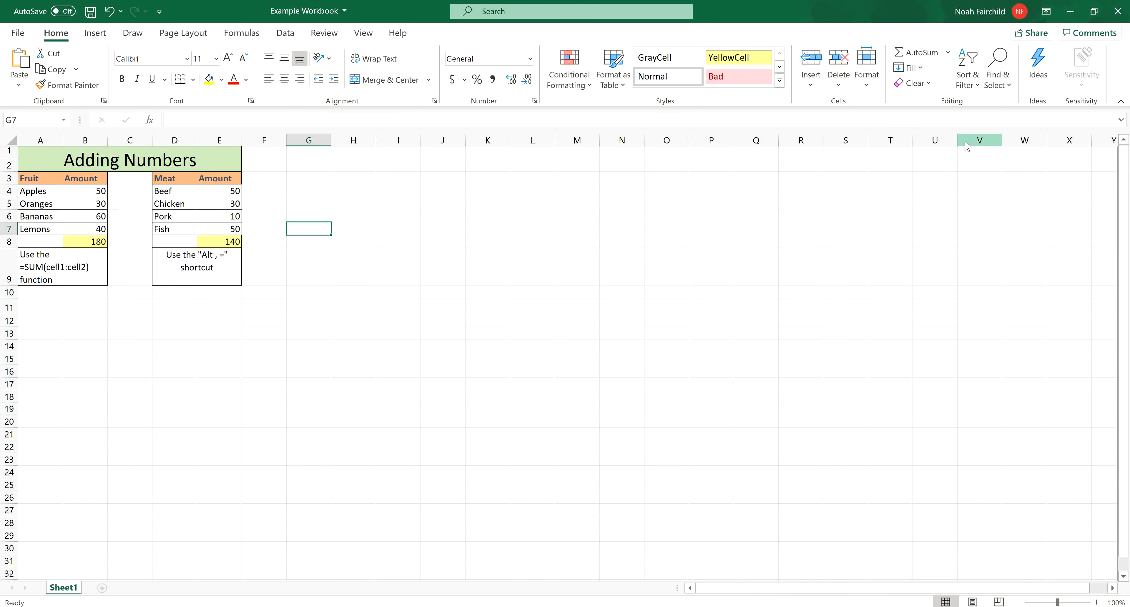
click(108, 34)
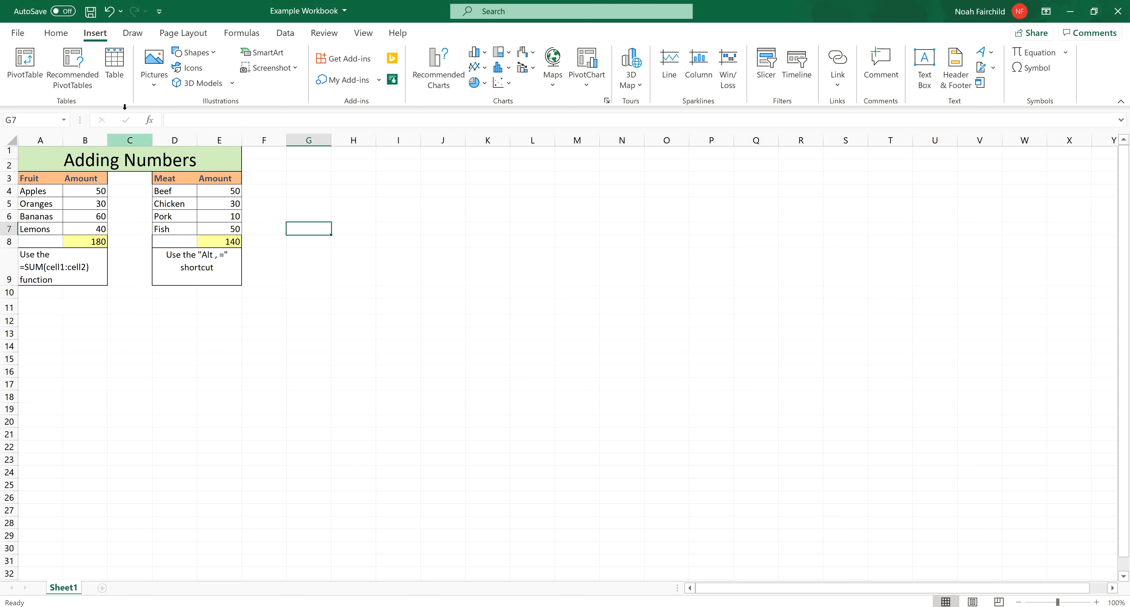
click(148, 33)
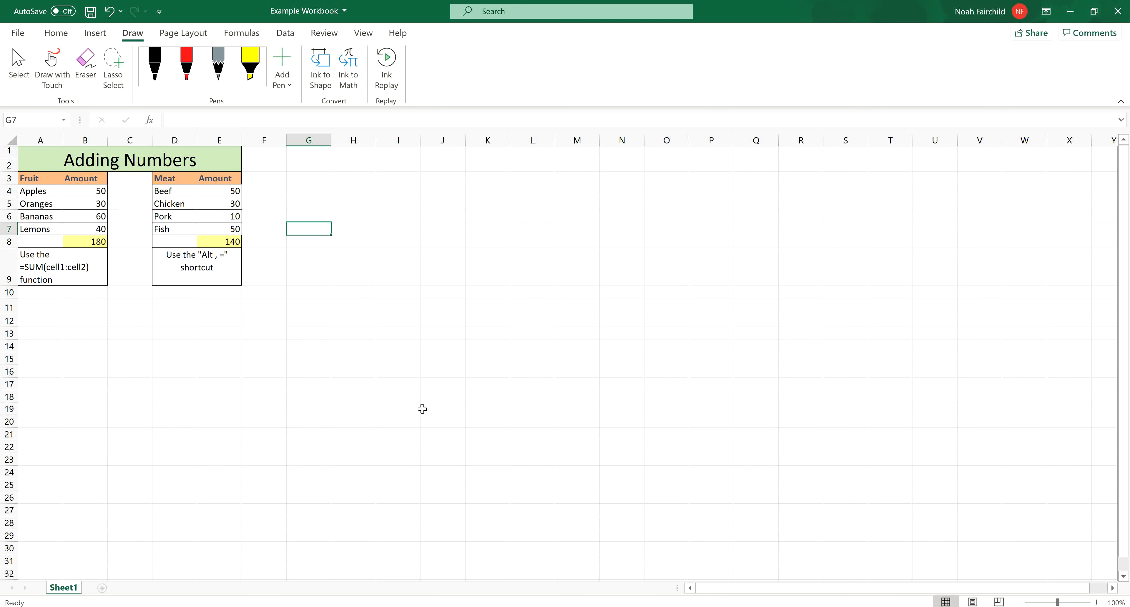
click(166, 31)
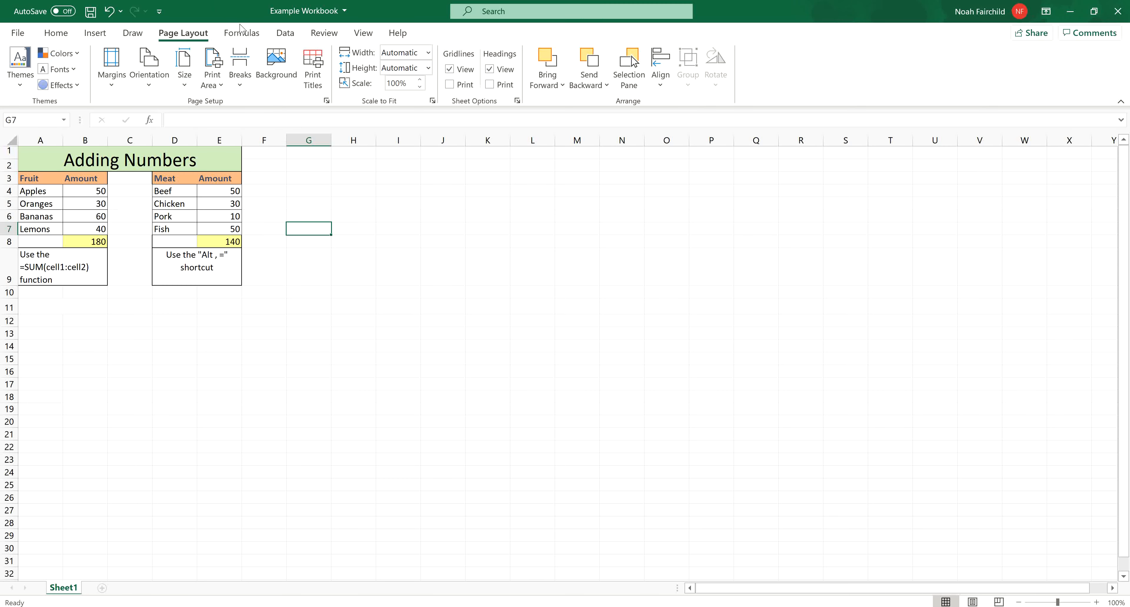
click(242, 33)
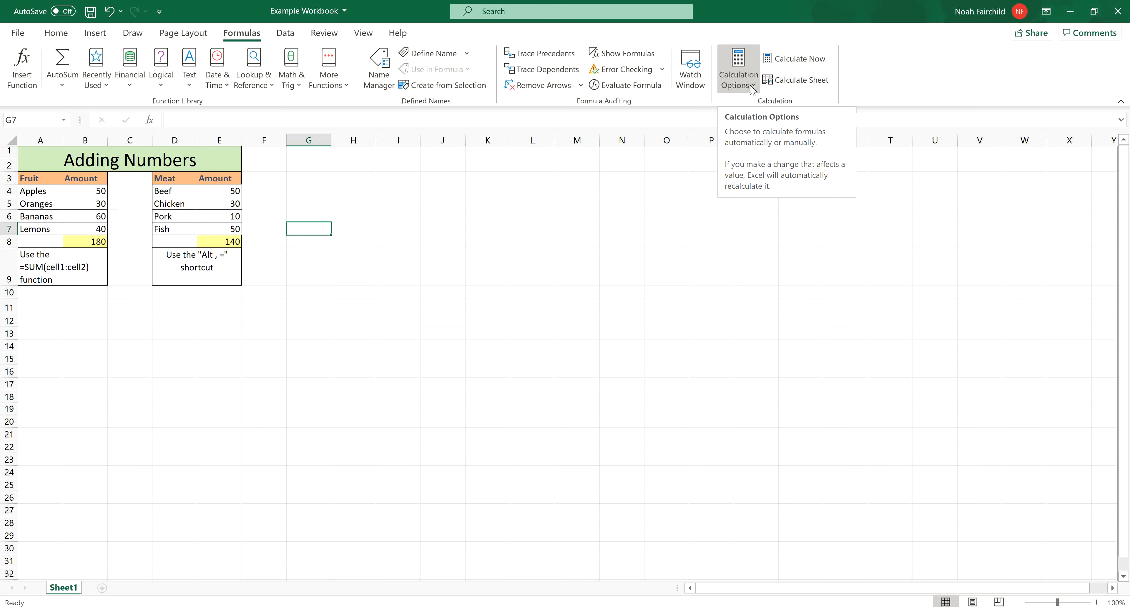
click(353, 334)
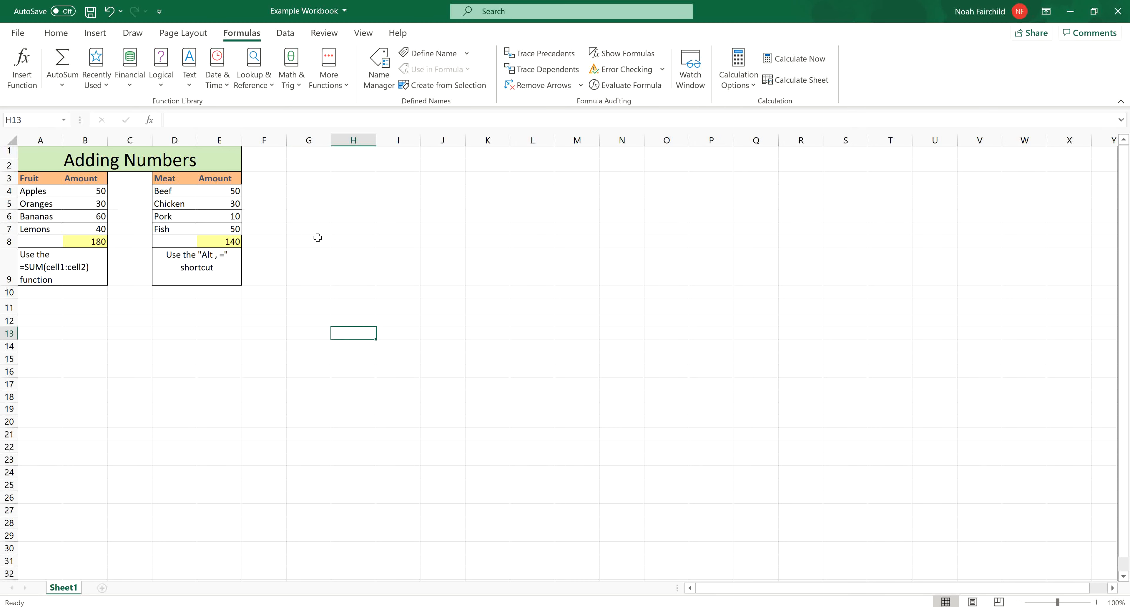
- Examine the data import, sorting and data tools, plus the proofing, comments and protection commands, dismissing the notice about comments
click(284, 34)
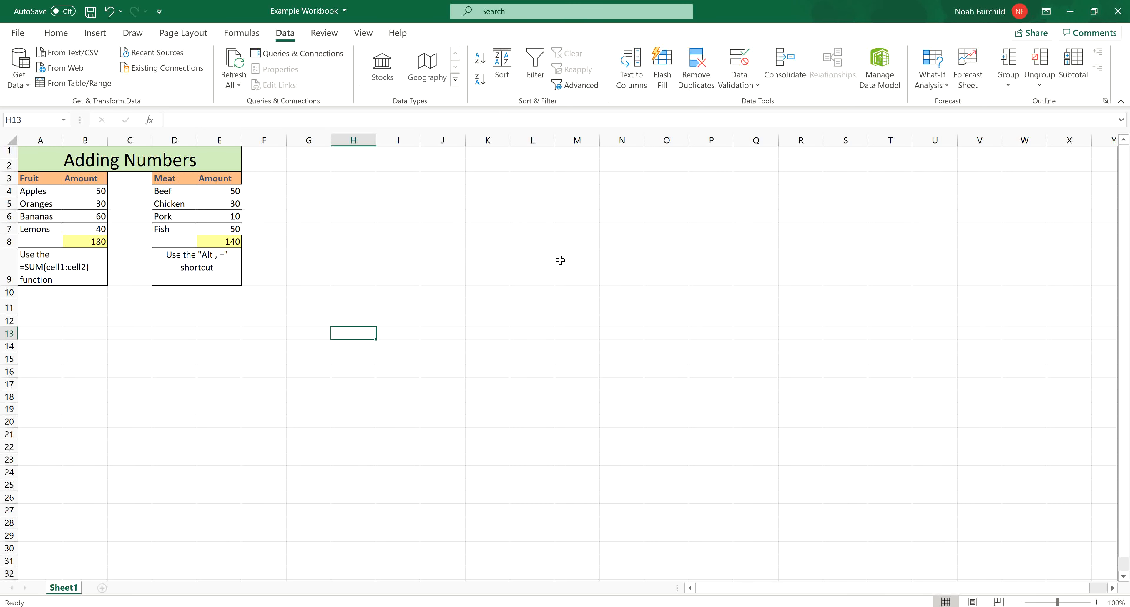
click(308, 38)
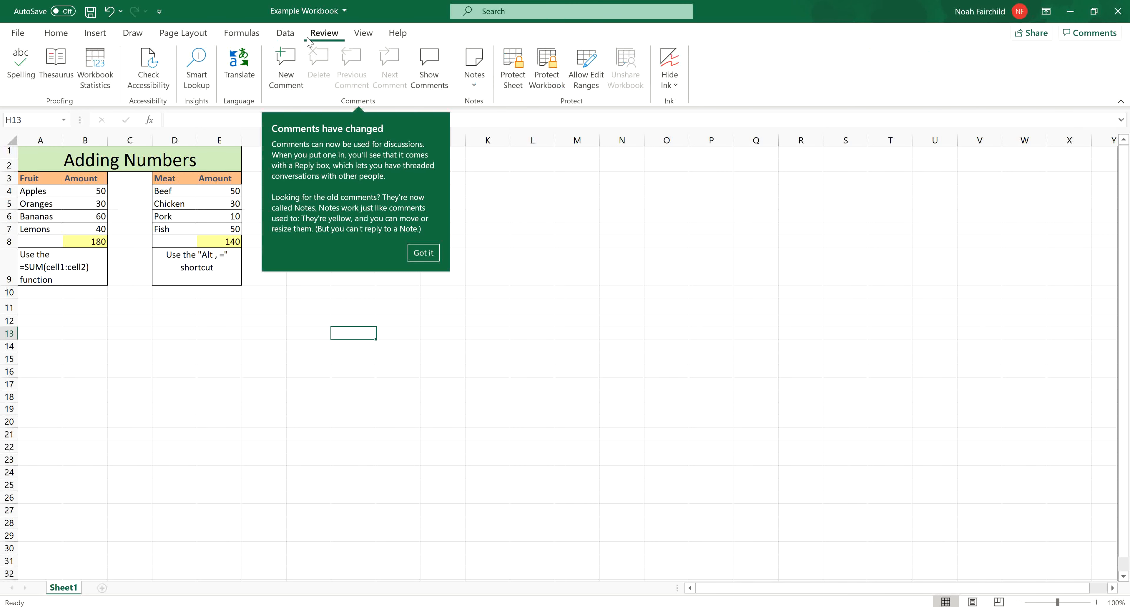
click(432, 257)
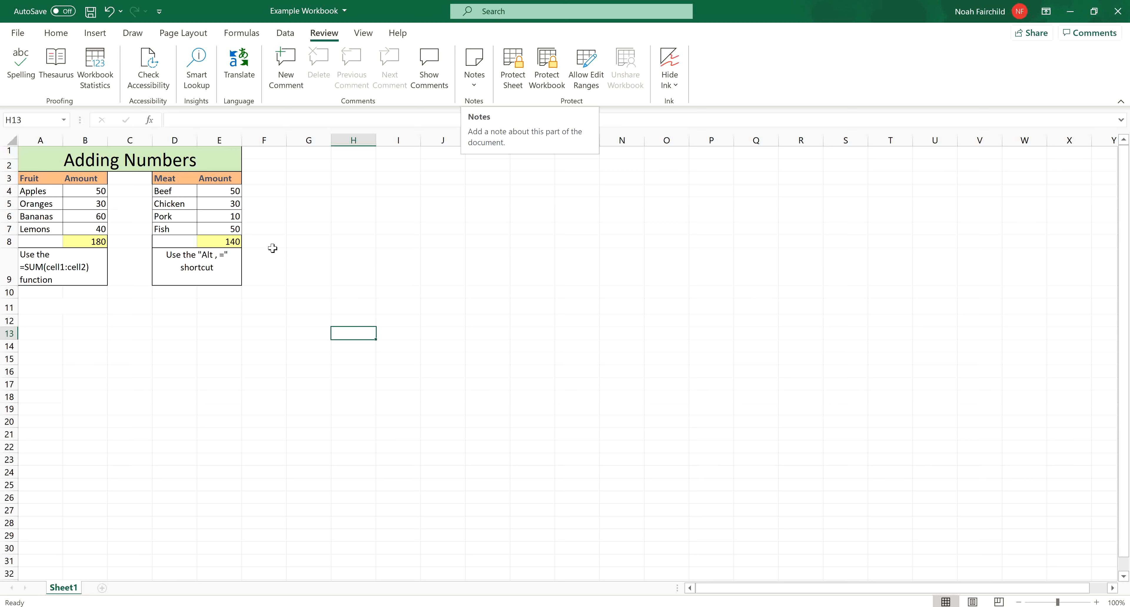
click(278, 258)
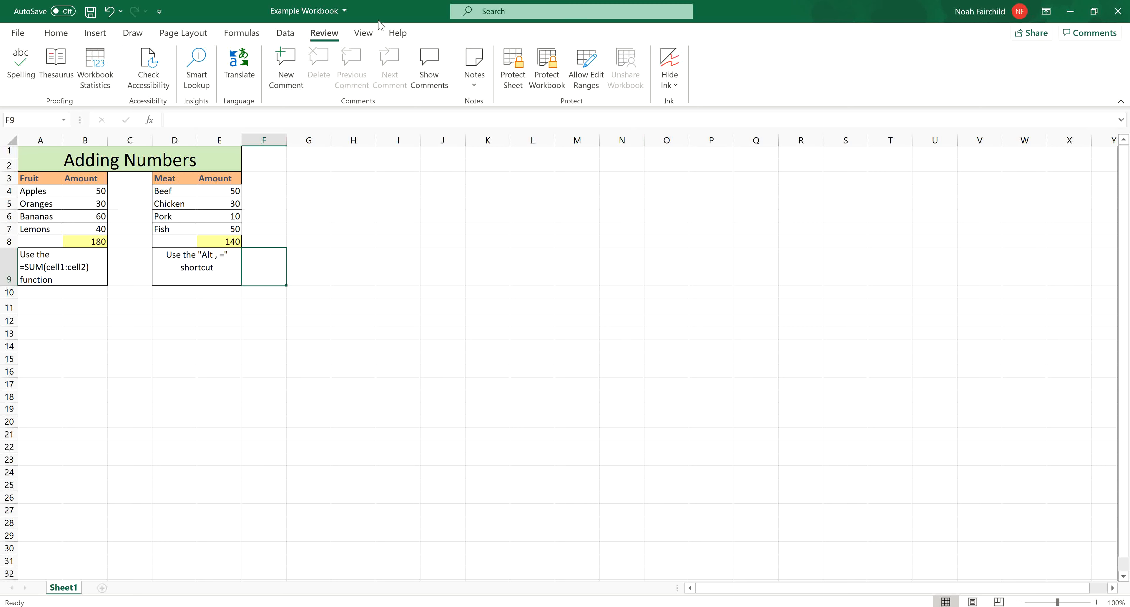
- Examine the workbook view, zoom and window commands, and add two blank worksheets after Sheet1
click(363, 33)
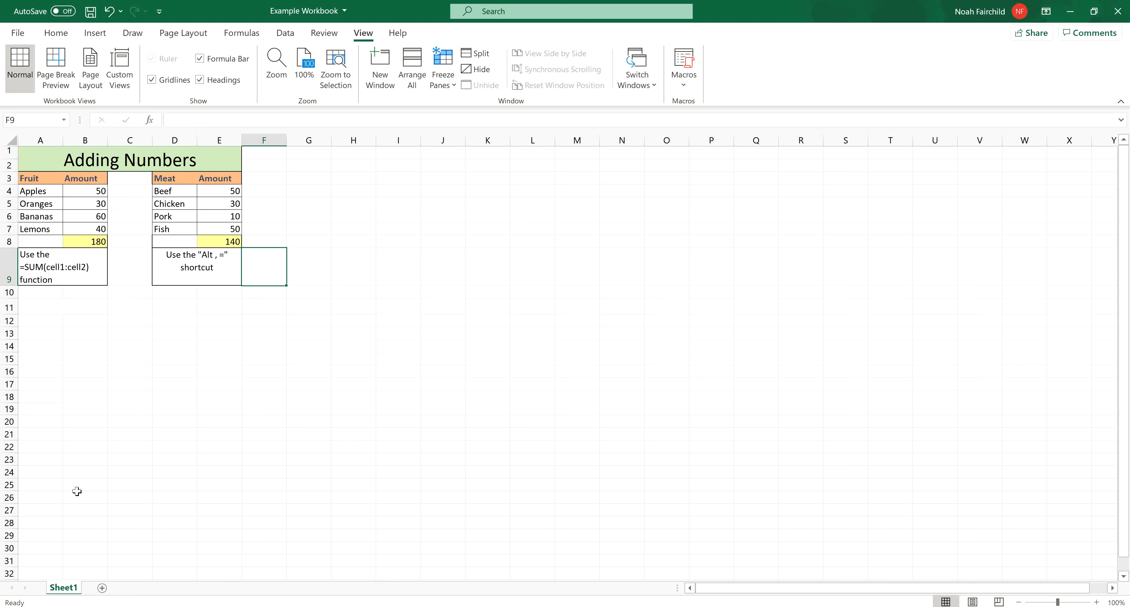
click(102, 587)
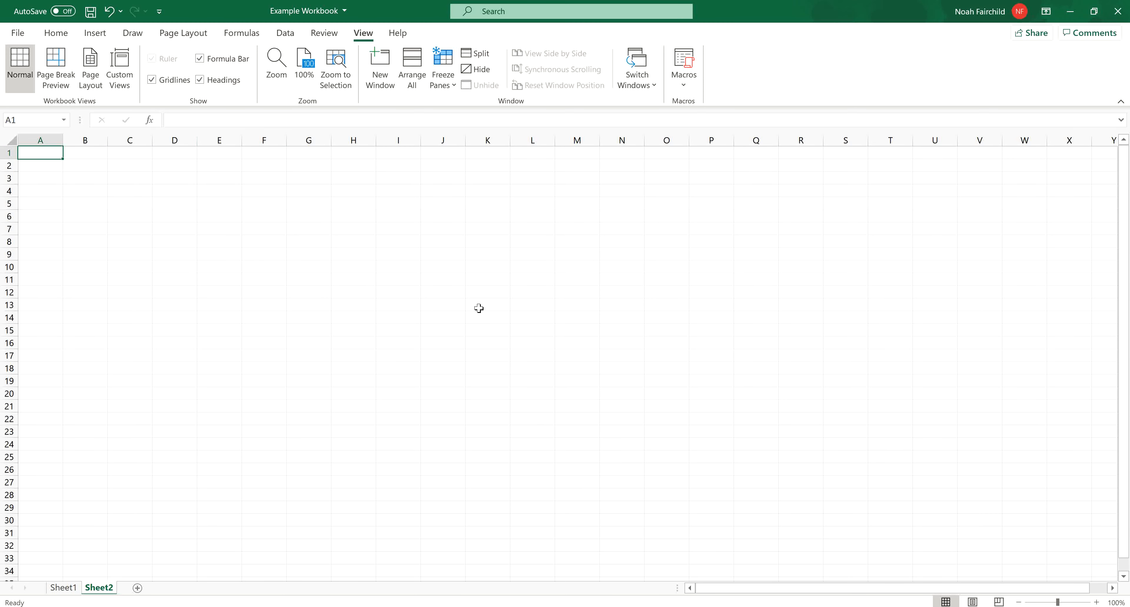
click(138, 587)
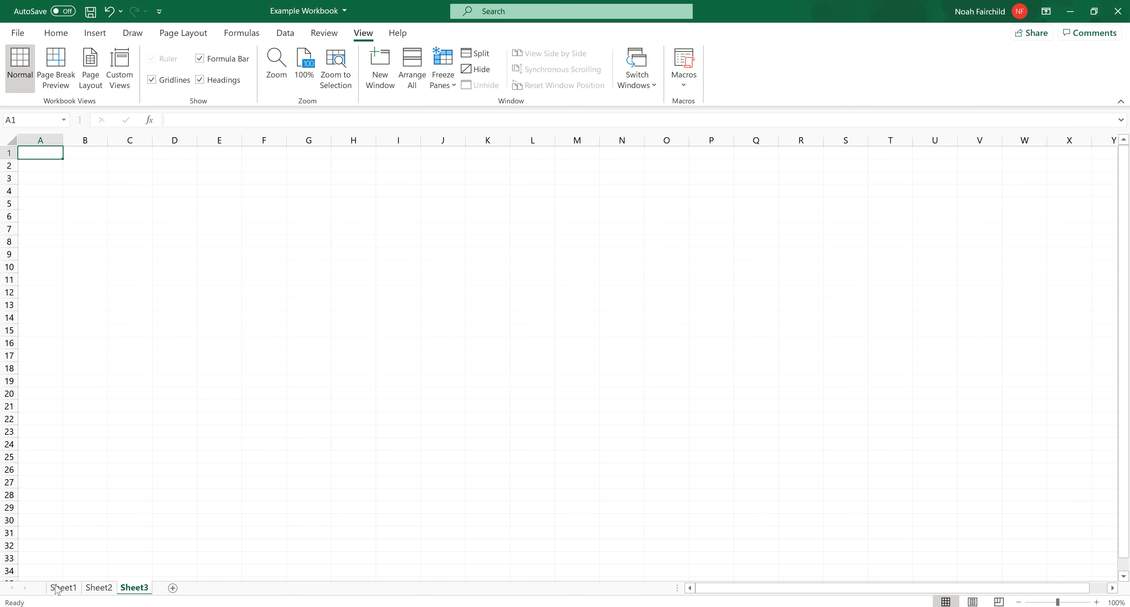
- Look at the sheet management options for Sheet1, switch between the worksheets and return to Sheet1
right_click(77, 588)
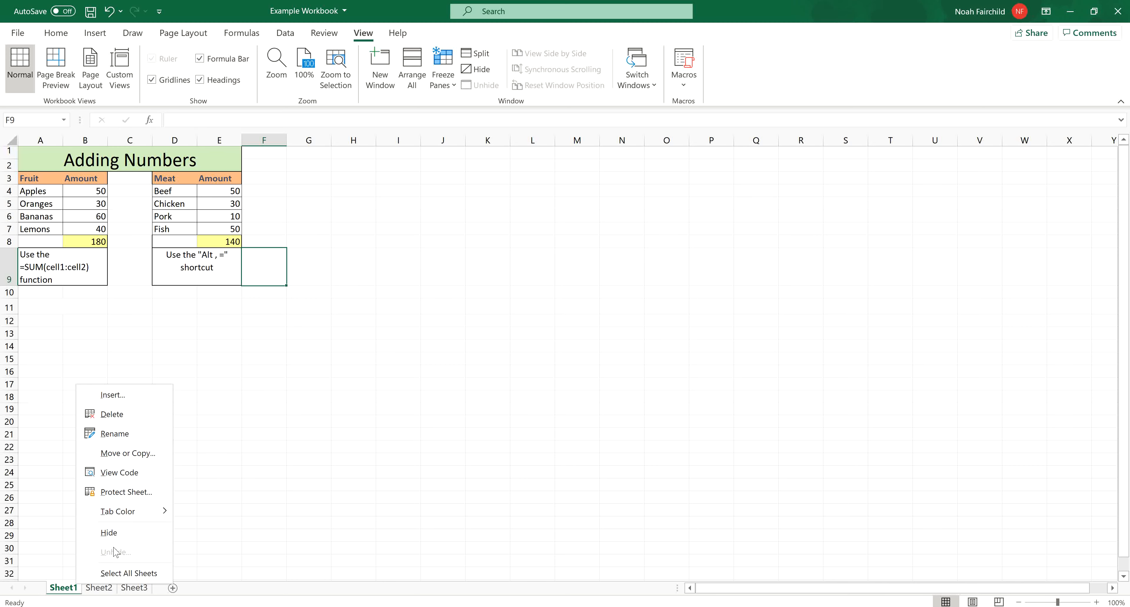
click(108, 594)
click(132, 588)
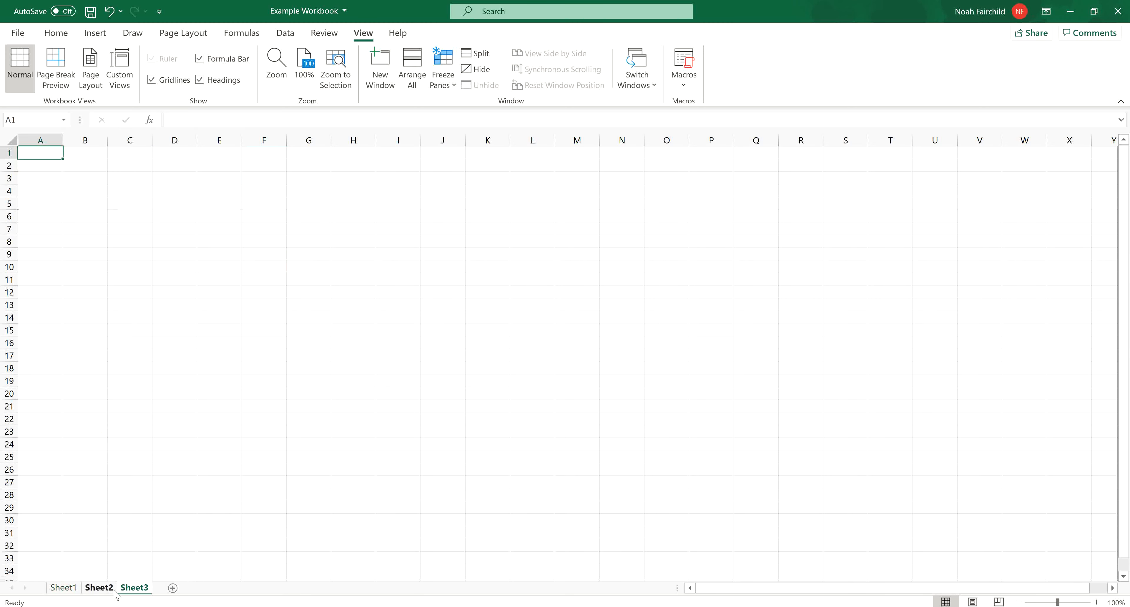
click(63, 588)
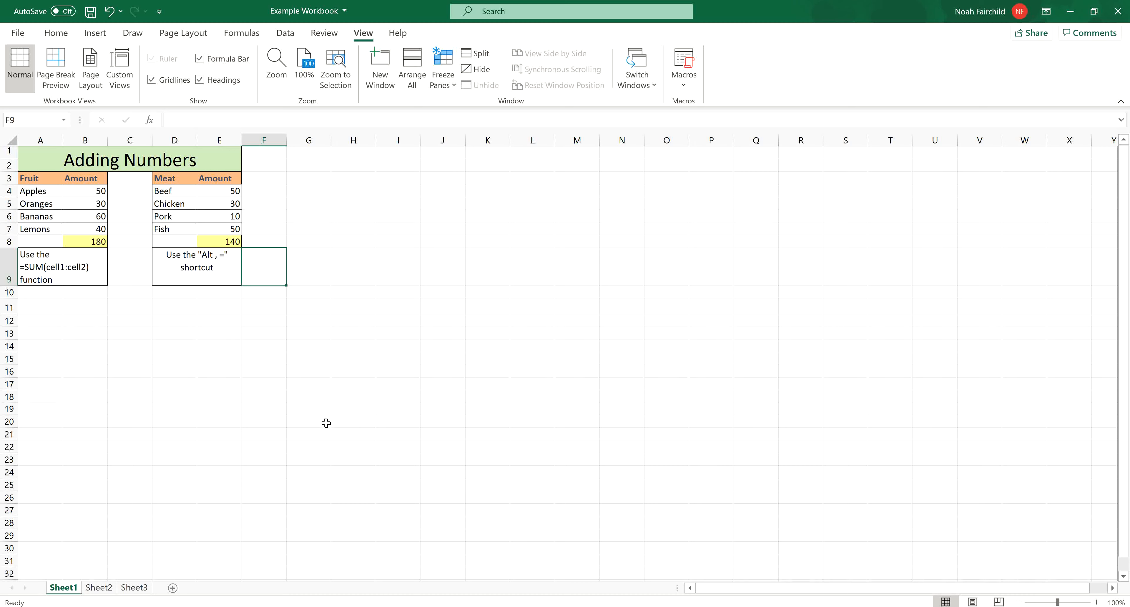
click(401, 256)
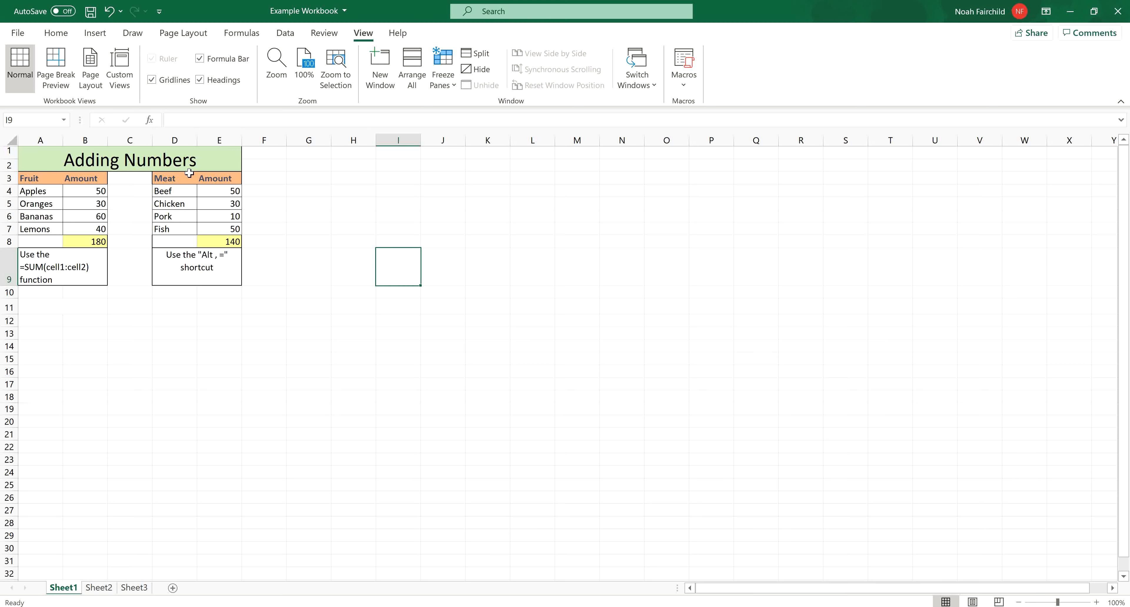
- Convert the Meat range D3:E8 into a table with headers, and dismiss the Ideas suggestion
drag(188, 175, 225, 242)
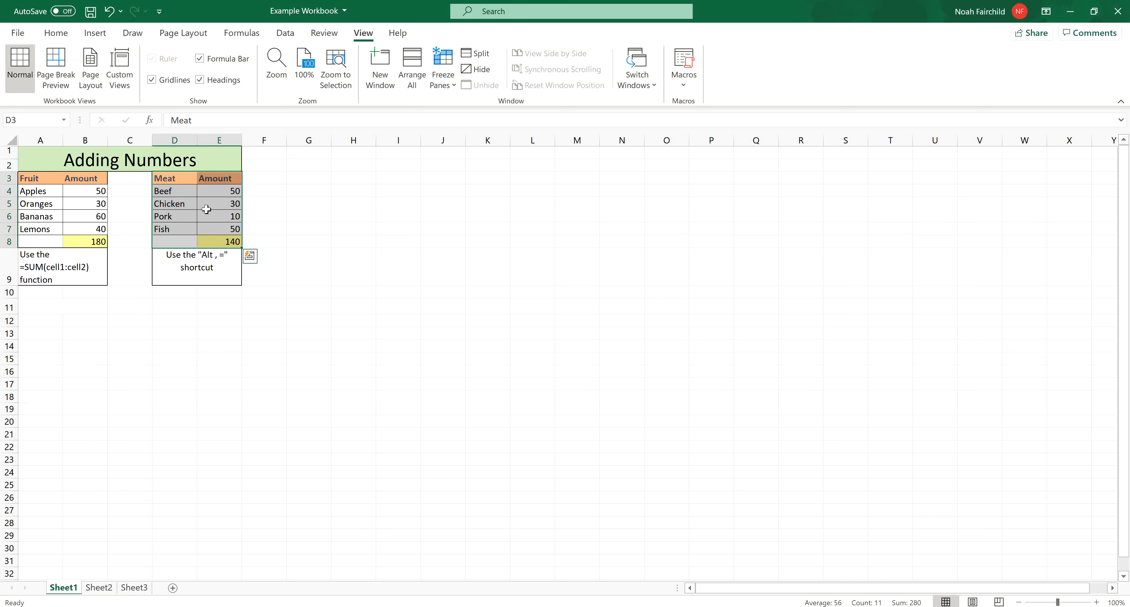
click(95, 33)
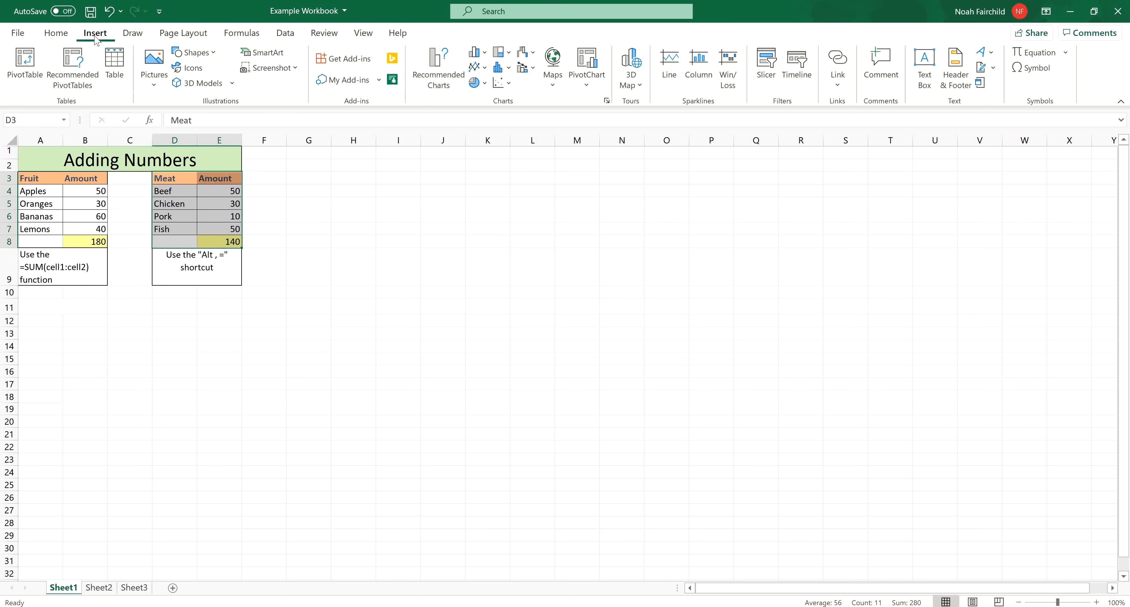
click(114, 66)
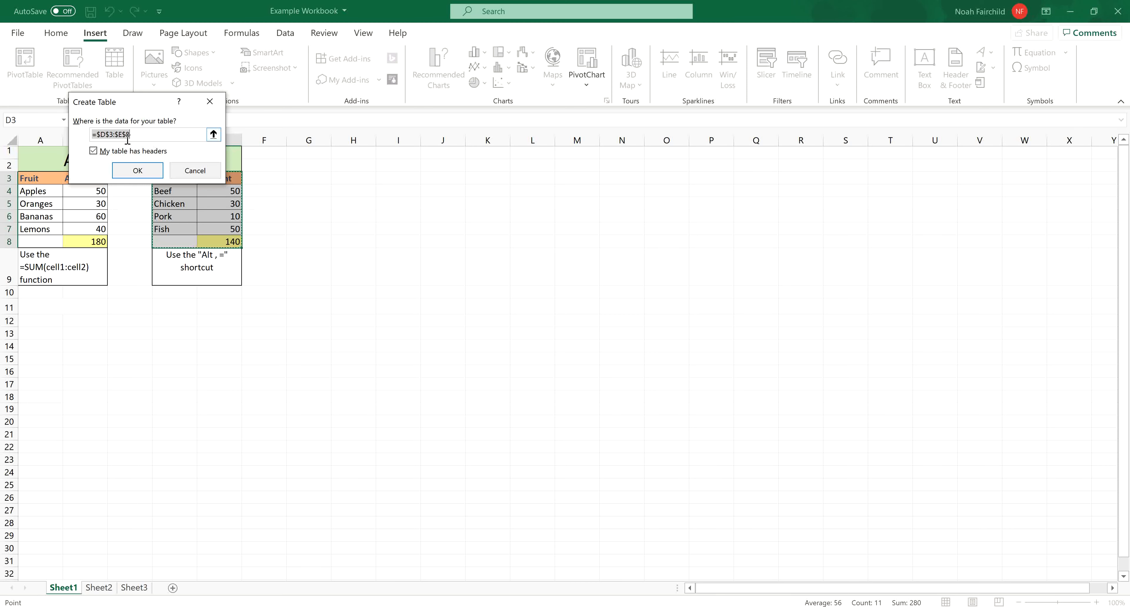
click(137, 170)
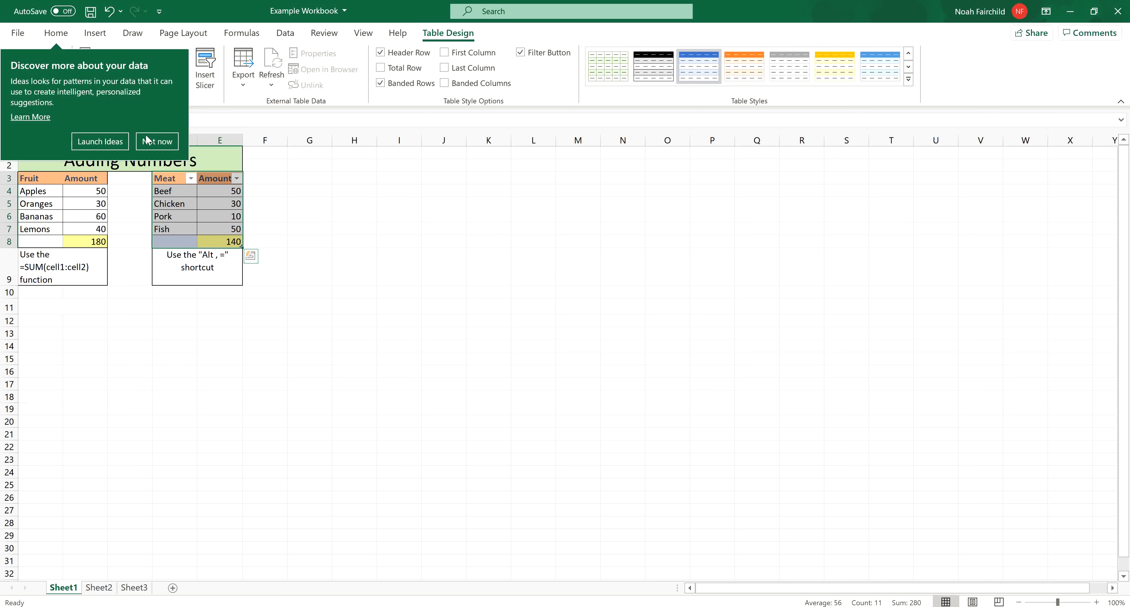
click(146, 148)
click(261, 228)
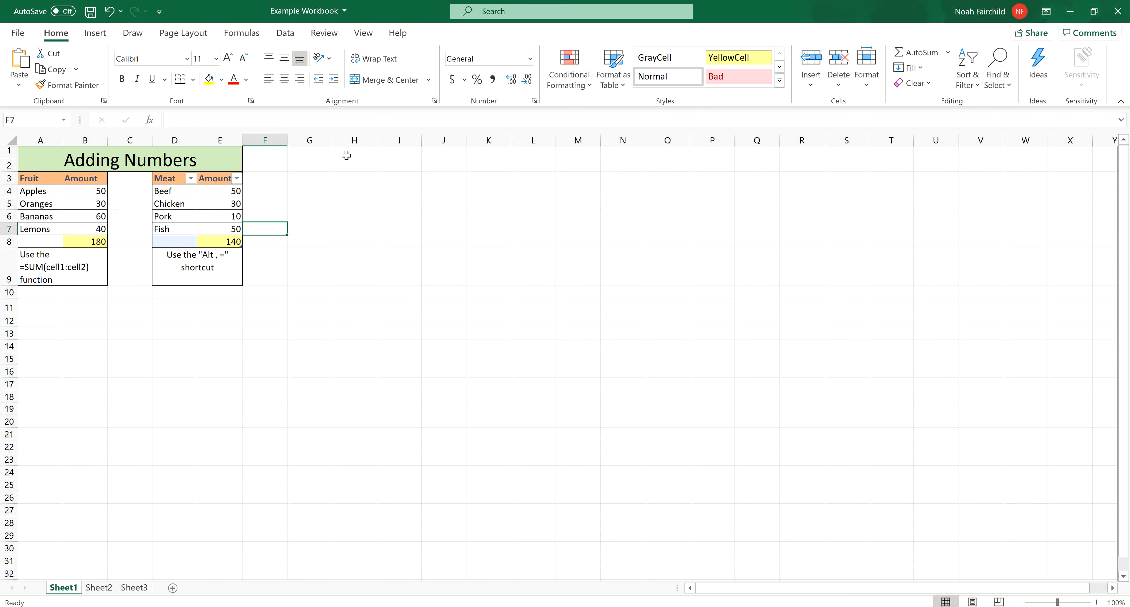
click(351, 173)
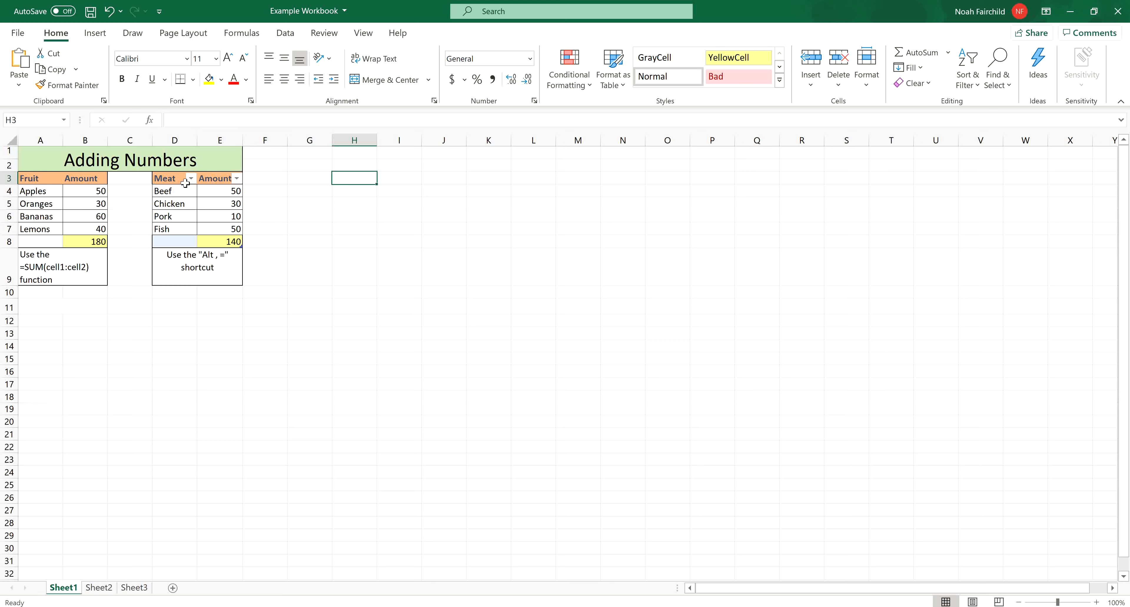